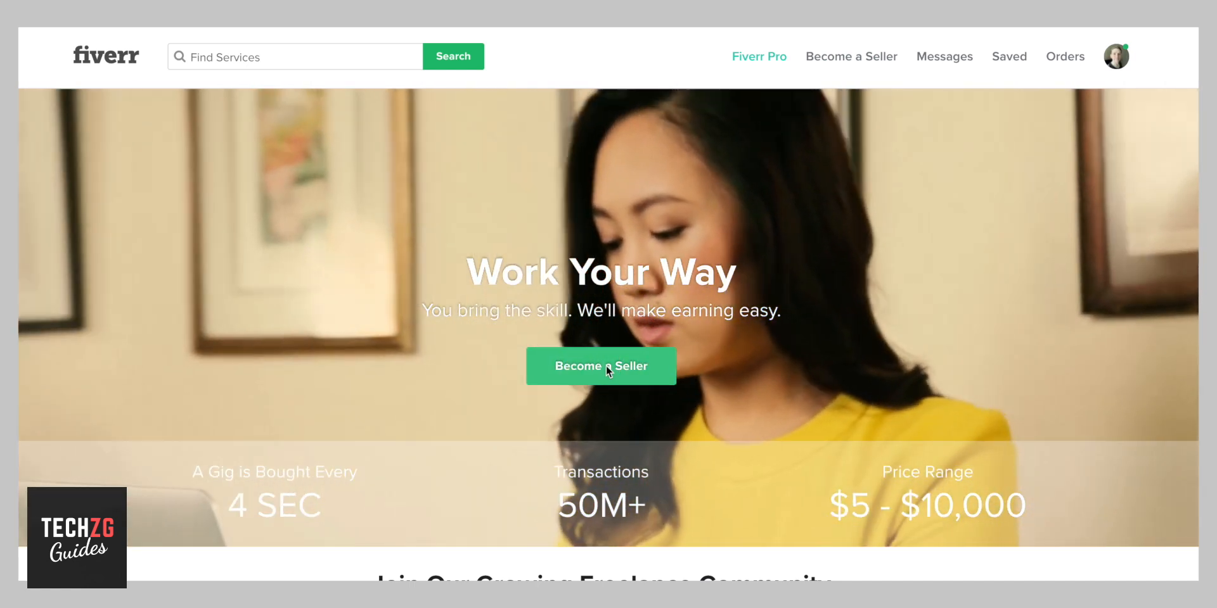
# Step: Start becoming a seller and continue through the introduction pages to the seller profile form
pyautogui.click(607, 369)
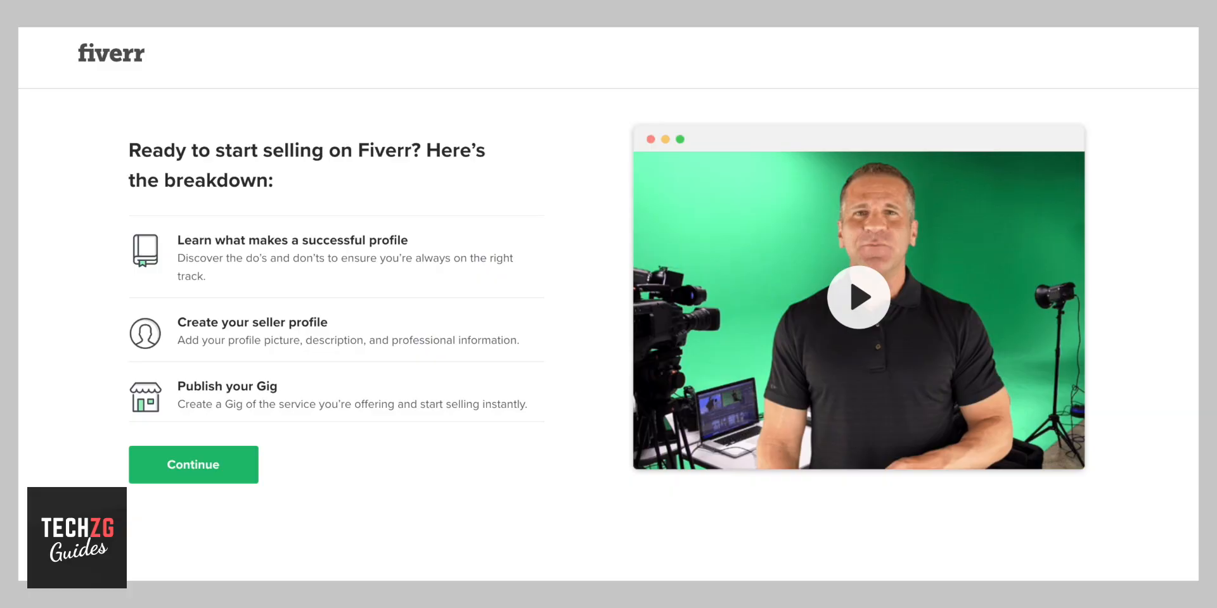
pyautogui.click(184, 463)
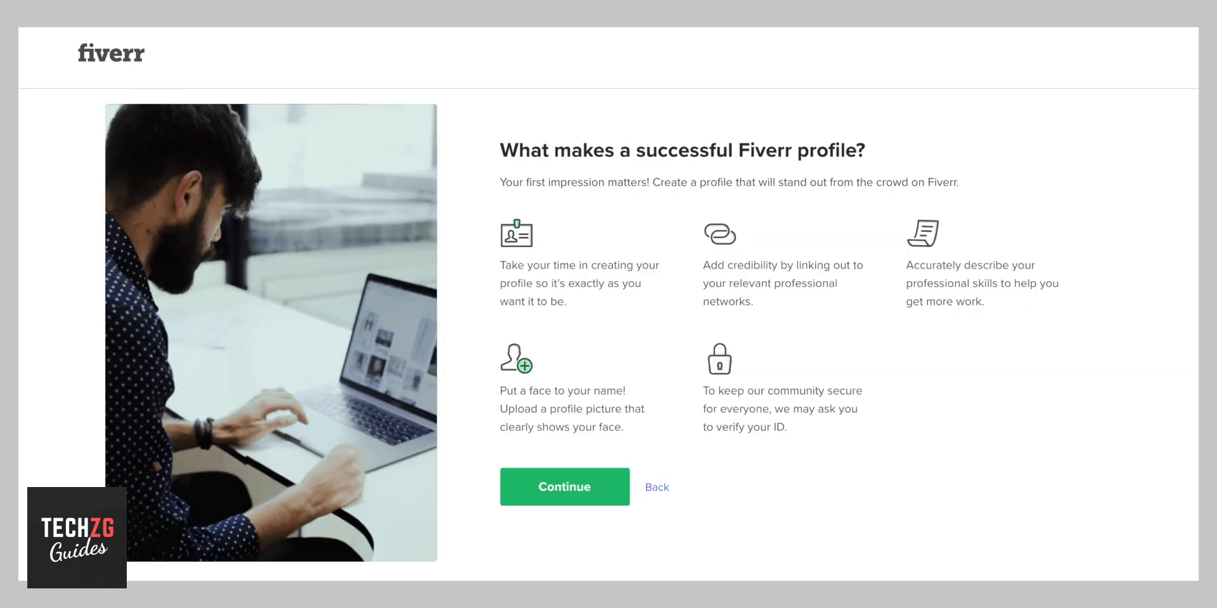
pyautogui.click(572, 500)
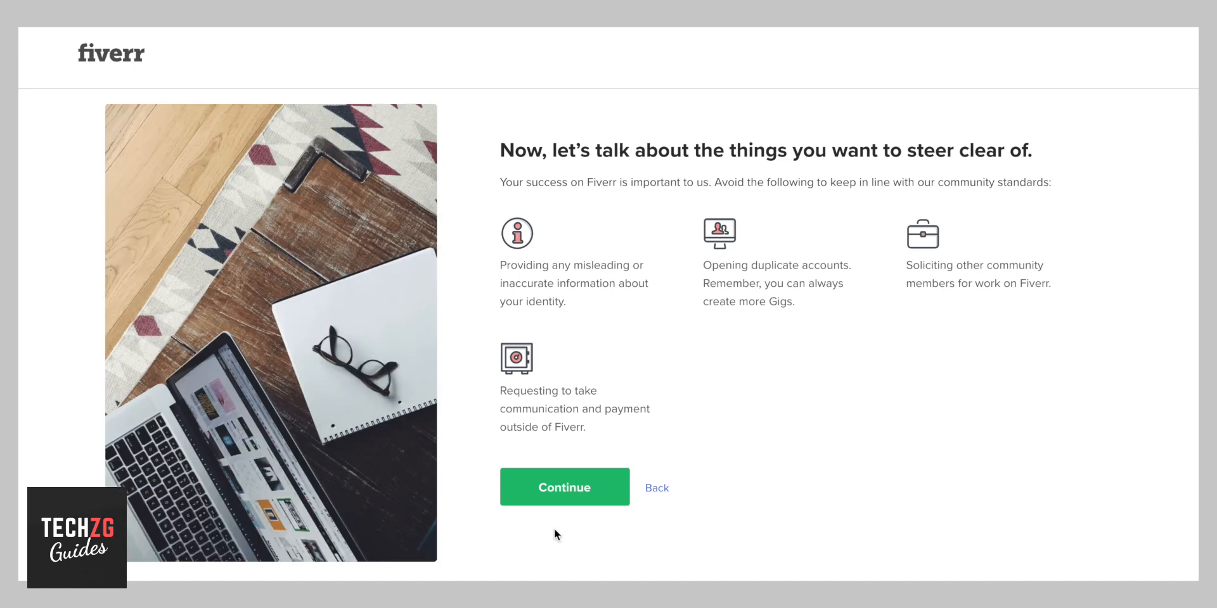
pyautogui.click(557, 491)
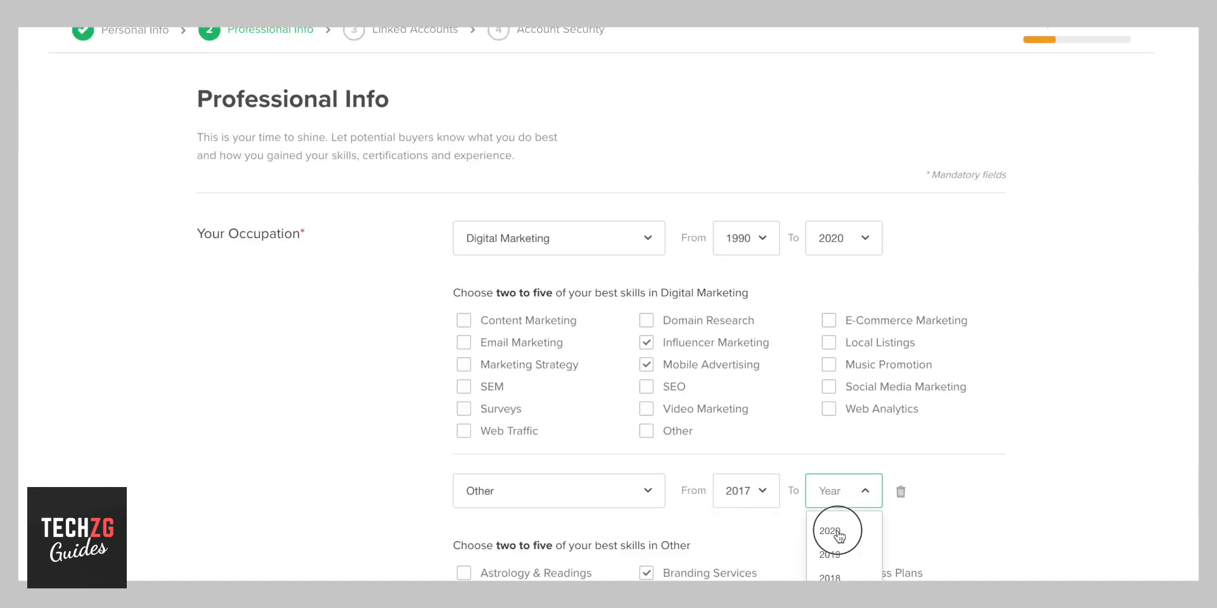
# Step: Set the end year of the second occupation, Other, to 2020
pyautogui.click(831, 527)
pyautogui.scroll(-2, 988, 493)
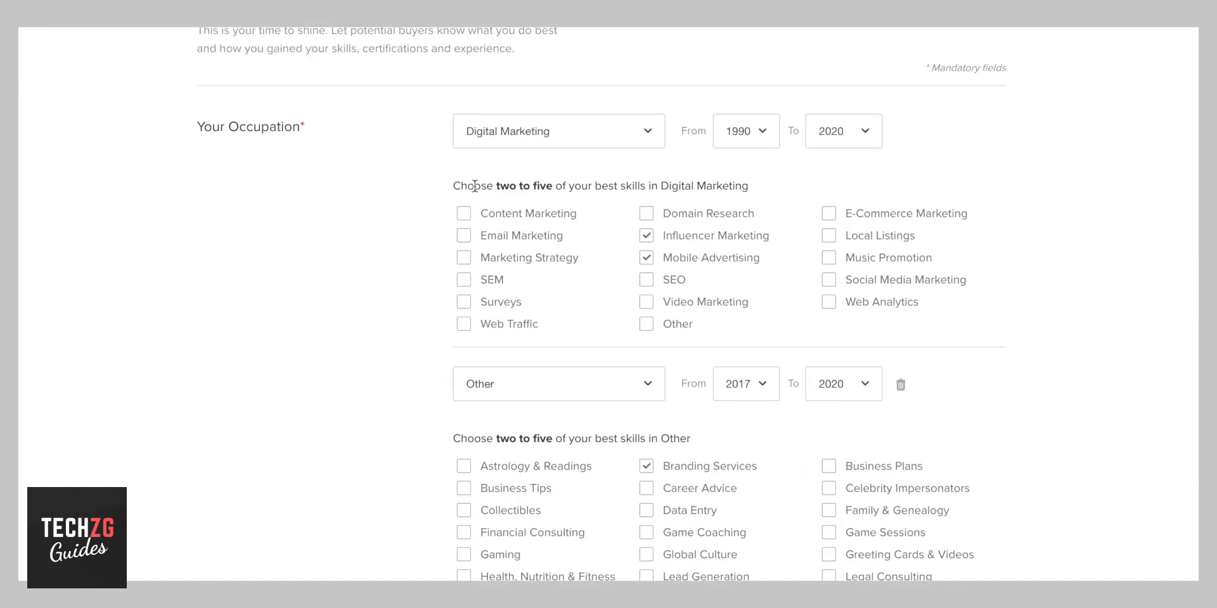
pyautogui.scroll(-1, 699, 267)
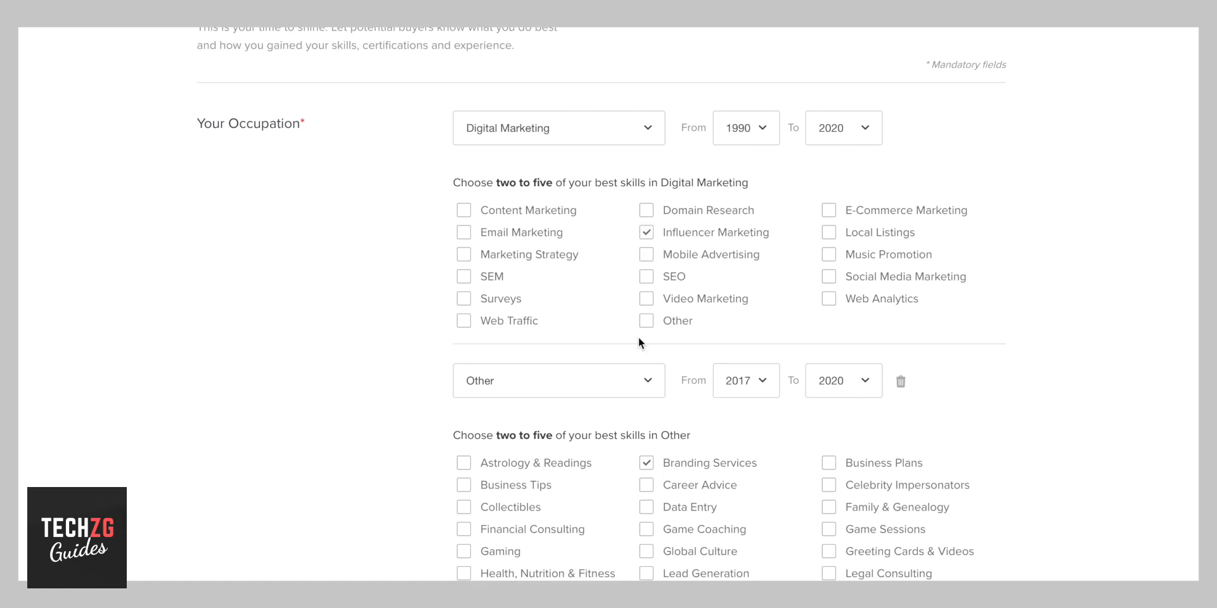
# Step: Remove the Other occupation and select Mobile Advertising as a Digital Marketing skill
pyautogui.scroll(-2, 637, 338)
pyautogui.click(900, 282)
pyautogui.scroll(1, 887, 311)
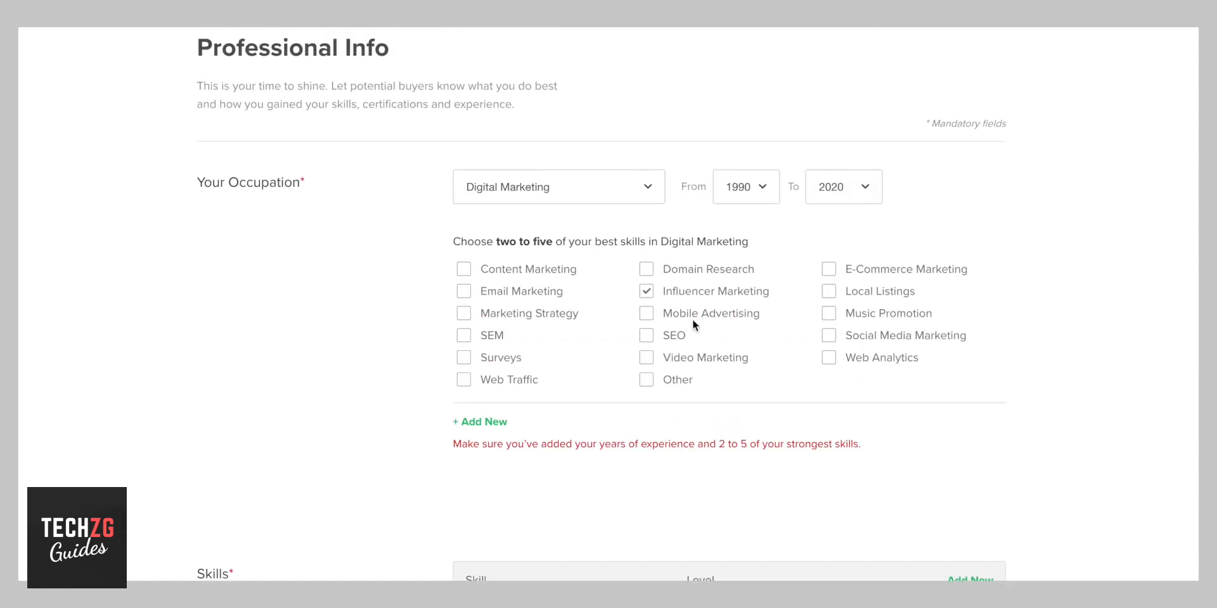
pyautogui.click(647, 315)
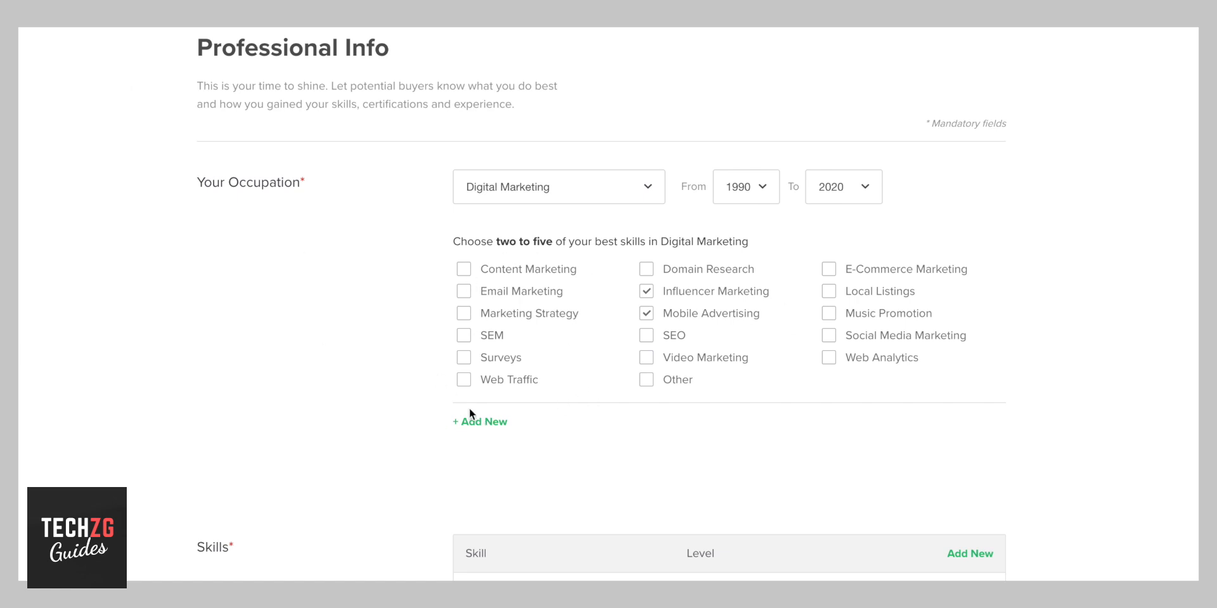
pyautogui.click(480, 421)
pyautogui.scroll(-2, 450, 426)
pyautogui.scroll(-1, 444, 406)
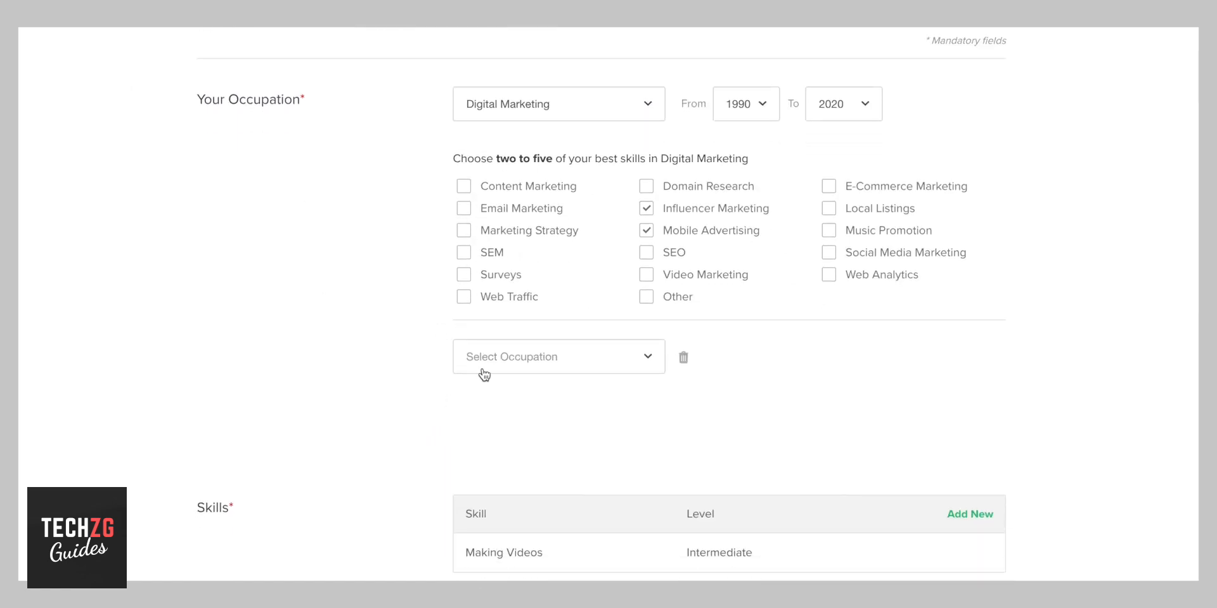
pyautogui.click(502, 358)
pyautogui.click(786, 388)
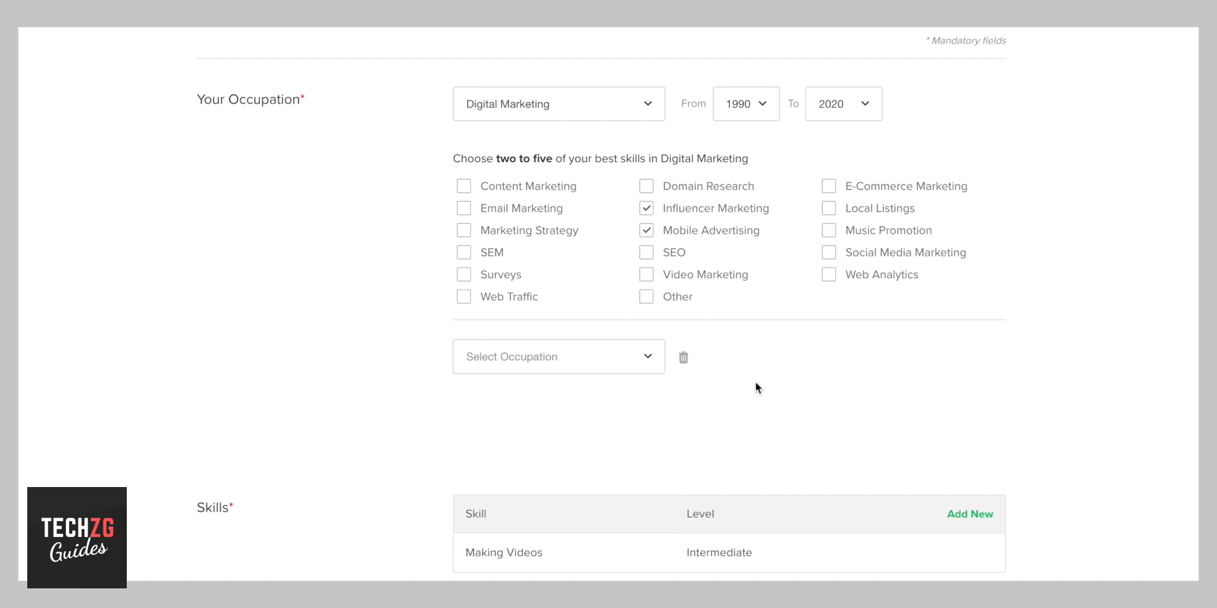
pyautogui.click(683, 358)
pyautogui.scroll(5, 1009, 387)
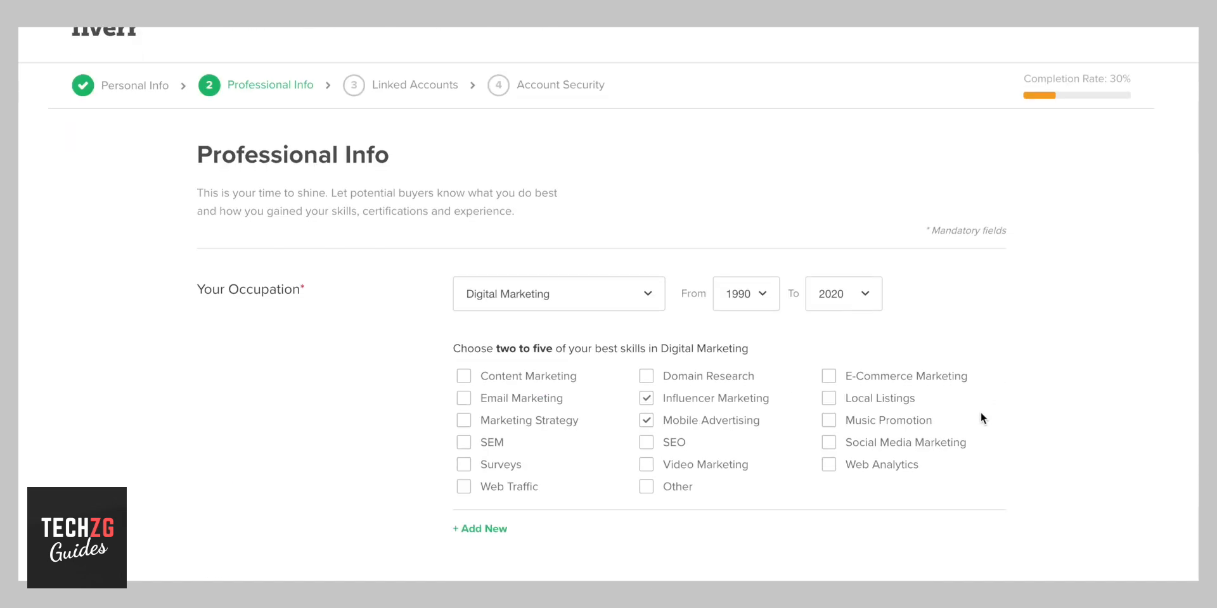
# Step: Try to continue from Account Security to creating the first gig and return to editing the profile
pyautogui.scroll(-1, 697, 412)
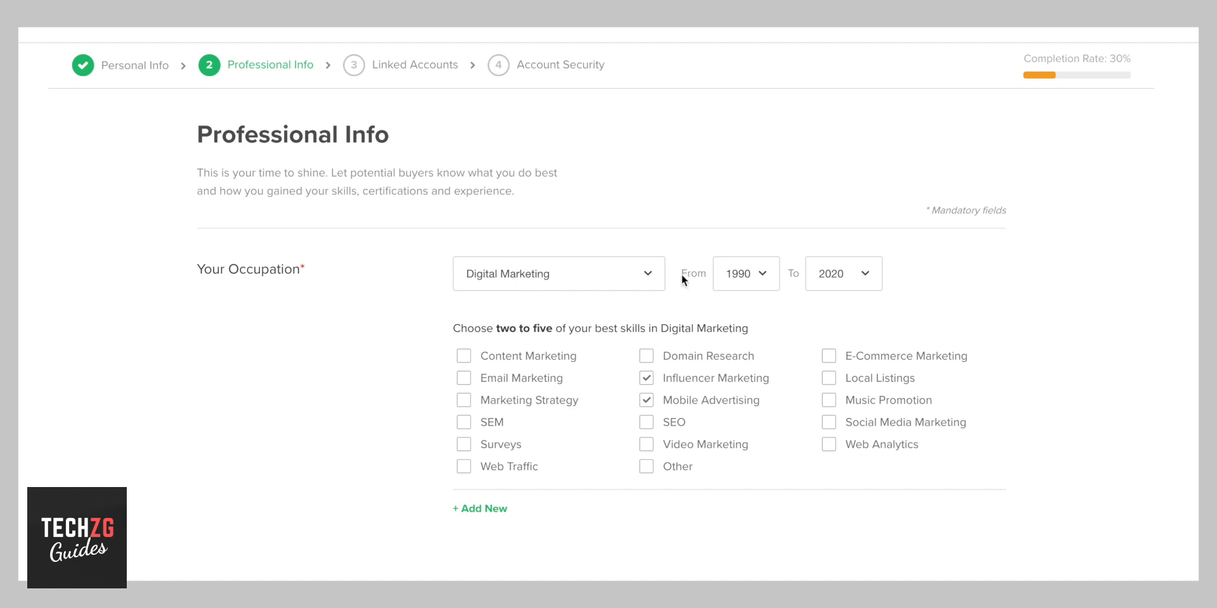
pyautogui.scroll(-5, 993, 406)
pyautogui.scroll(-10, 993, 416)
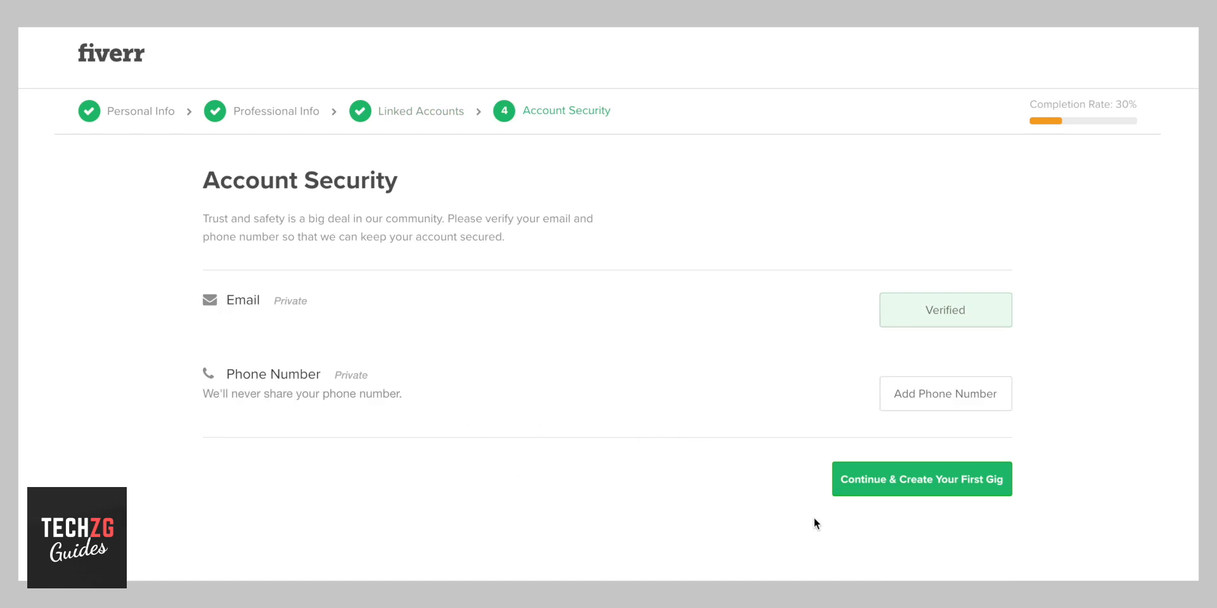
pyautogui.click(949, 481)
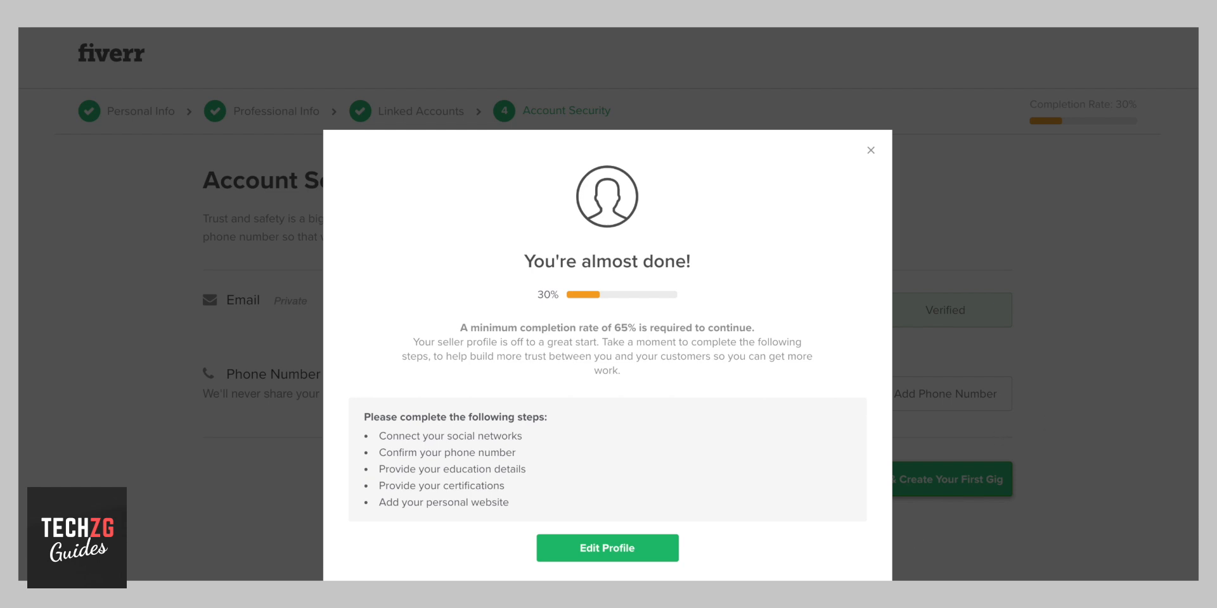
pyautogui.click(624, 558)
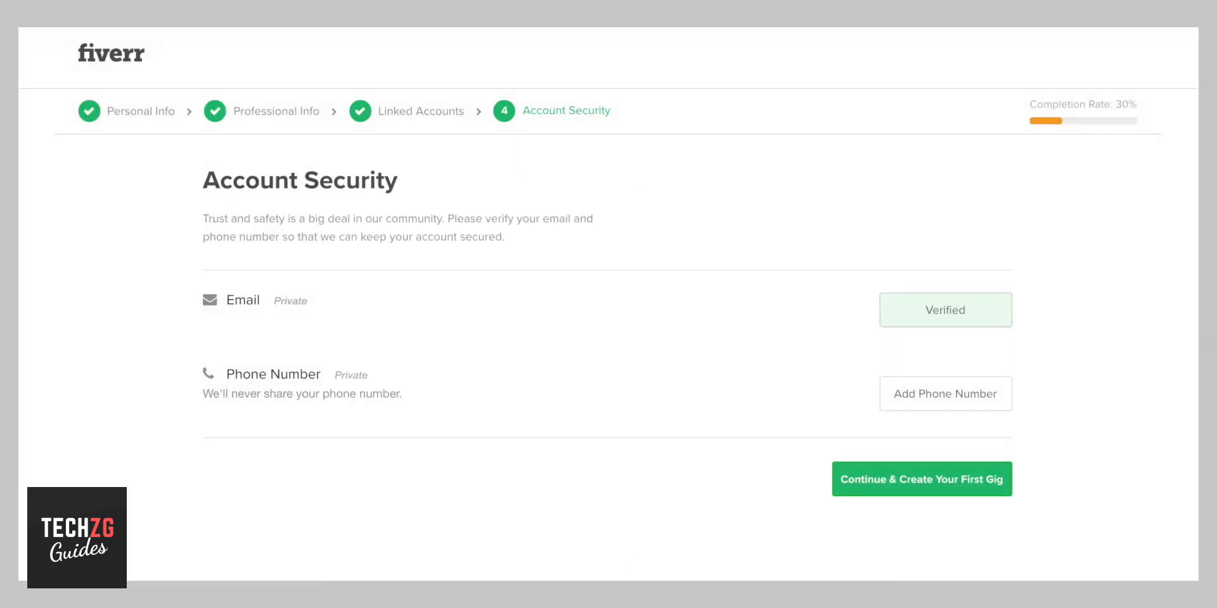
# Step: Finish the seller profile and proceed to creating the first gig
pyautogui.click(929, 446)
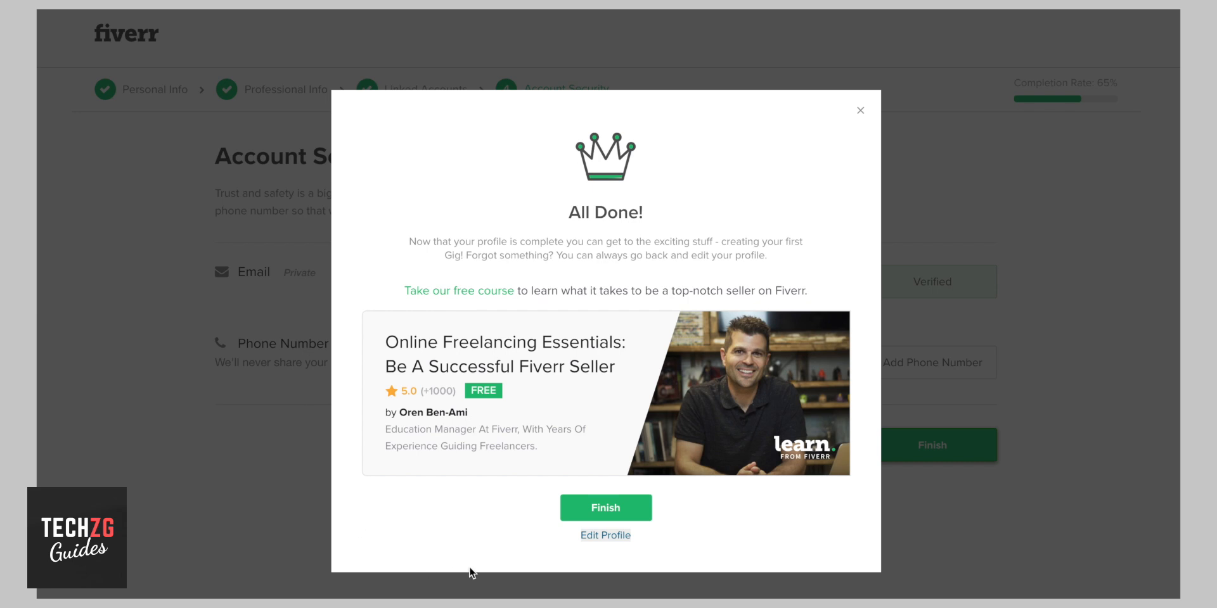
pyautogui.click(599, 537)
pyautogui.click(612, 511)
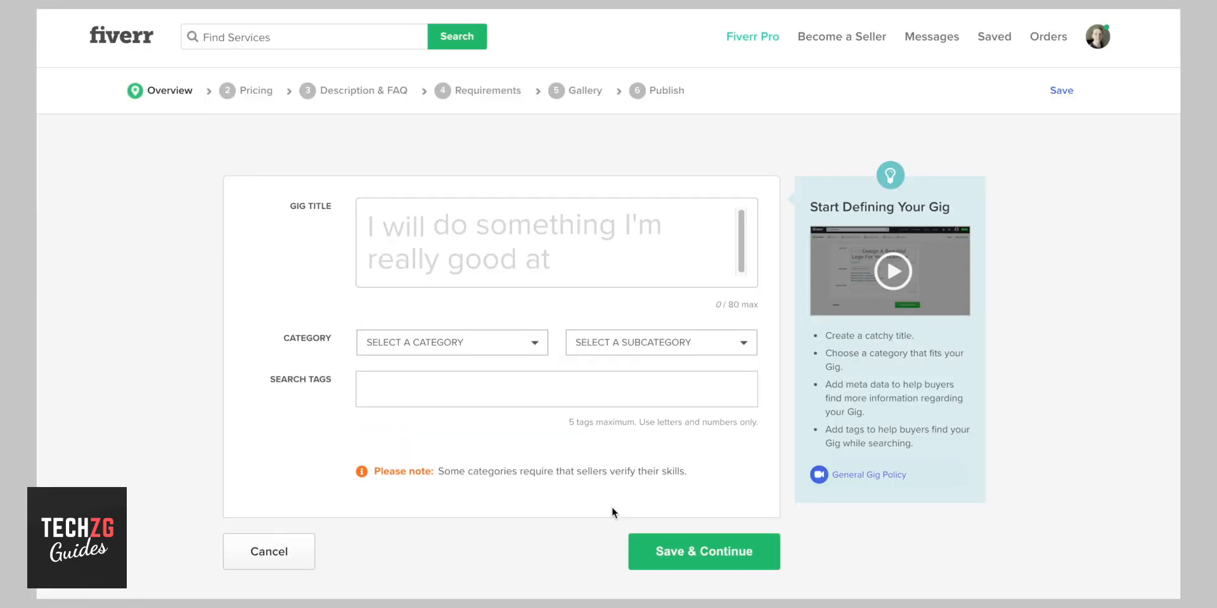
# Step: Complete the gig title so that it reads "I will make some really cool videos"
pyautogui.click(386, 228)
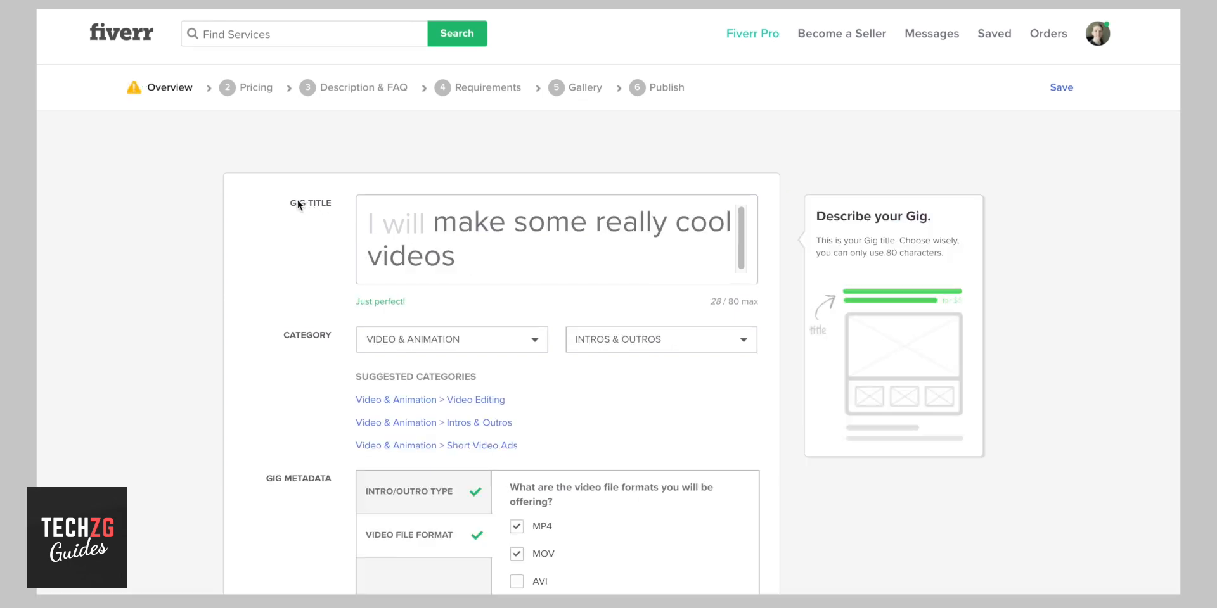
pyautogui.moveTo(291, 199); pyautogui.dragTo(324, 202)
pyautogui.click(438, 222)
pyautogui.write('i will')
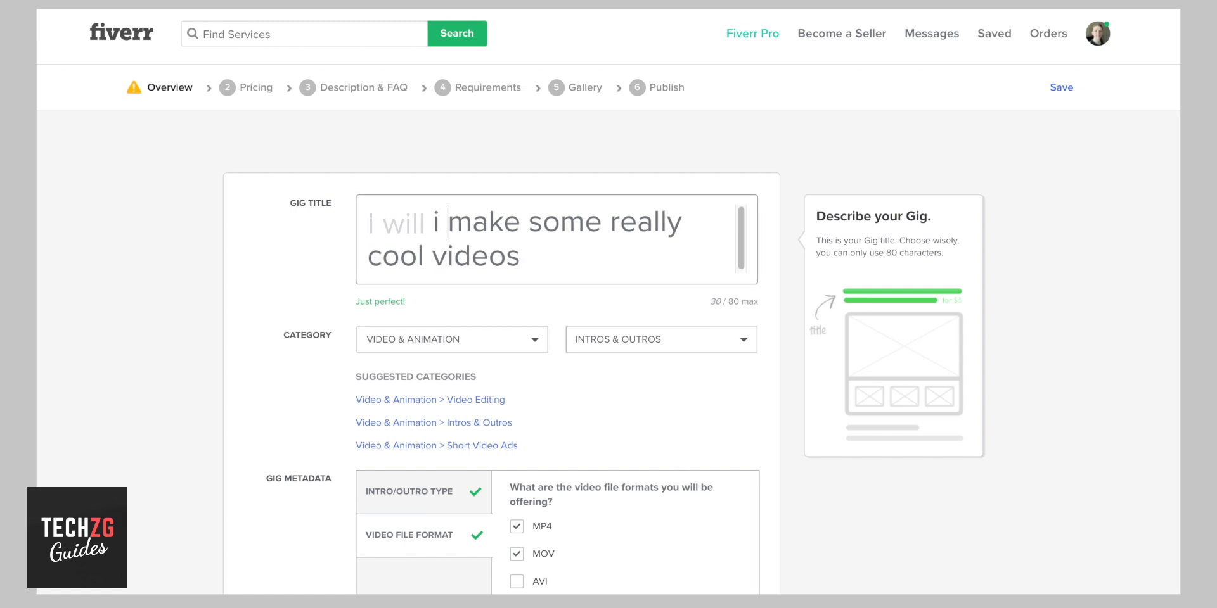
pyautogui.press('BackSpace')
pyautogui.press('BackSpace')
pyautogui.press('BackSpace')
pyautogui.press('BackSpace')
pyautogui.press('BackSpace')
pyautogui.press('BackSpace')
pyautogui.press('BackSpace')
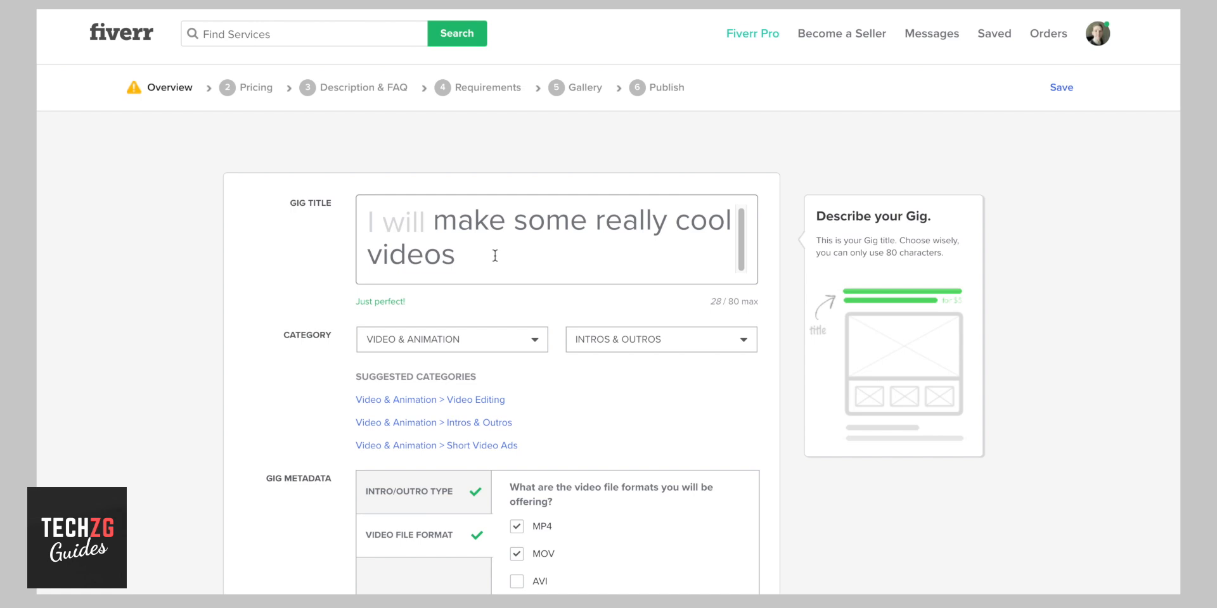
# Step: Set the gig's subcategory to Video Editing under the Video & Animation category
pyautogui.scroll(-3, 299, 333)
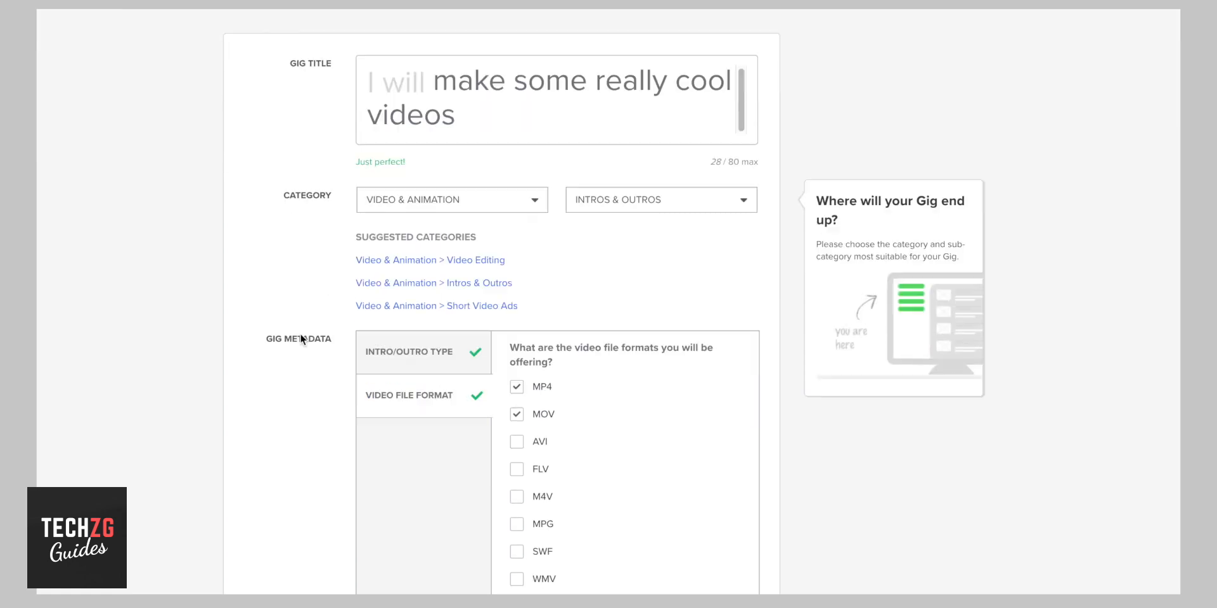
pyautogui.click(454, 196)
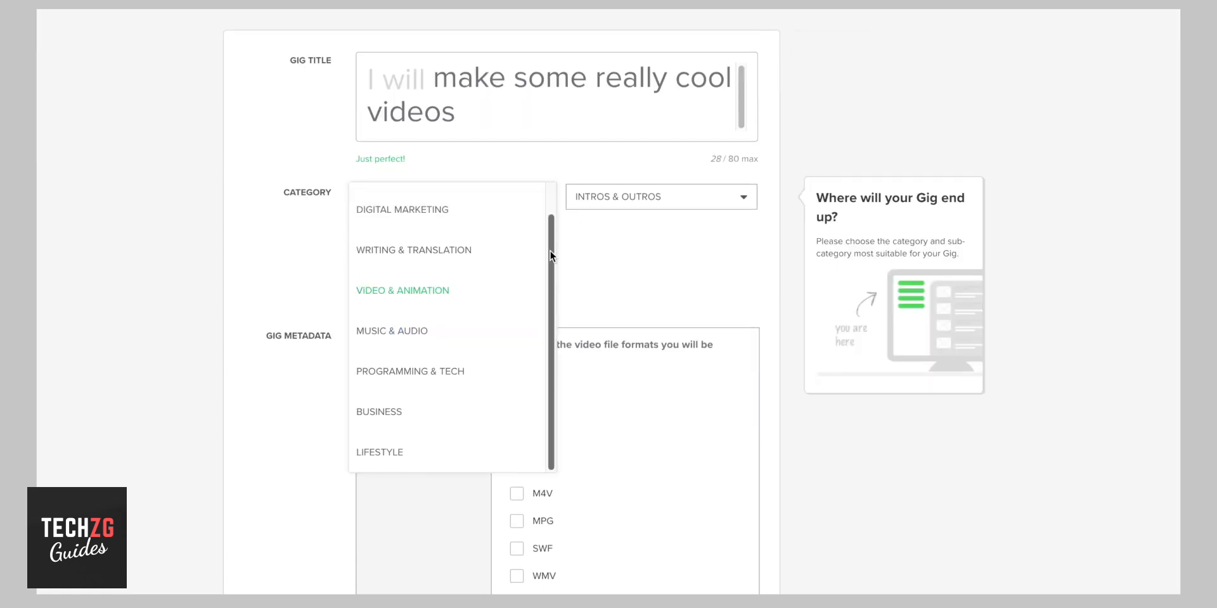
pyautogui.moveTo(550, 250)
pyautogui.mouseDown()
pyautogui.moveTo(551, 213)
pyautogui.moveTo(553, 265)
pyautogui.mouseUp()
pyautogui.click(584, 251)
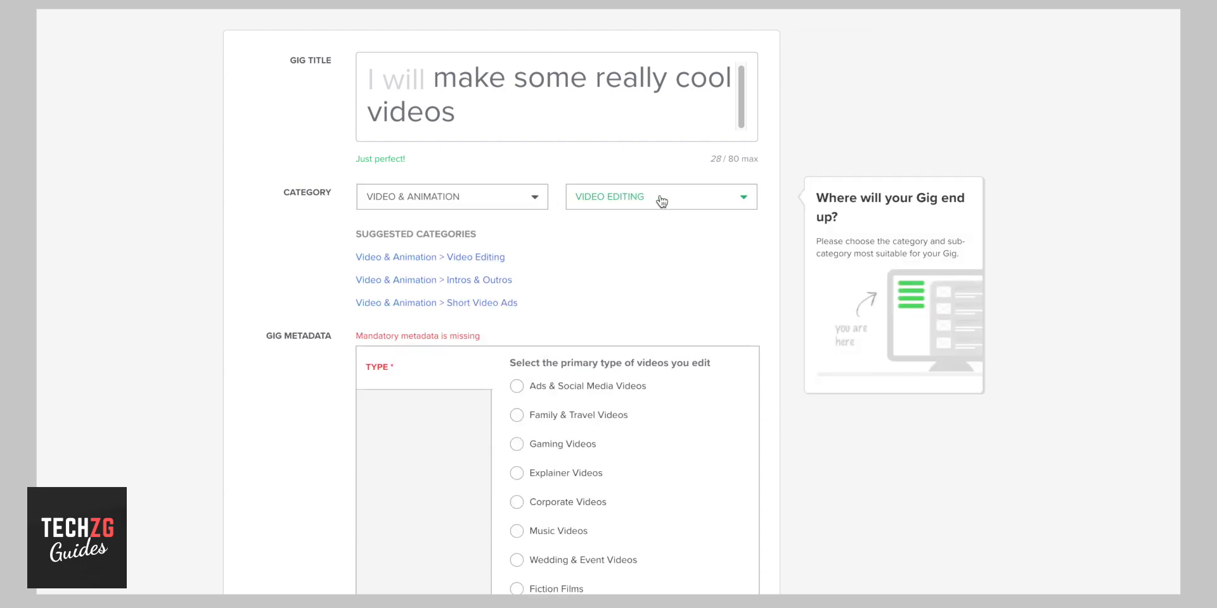
pyautogui.click(661, 202)
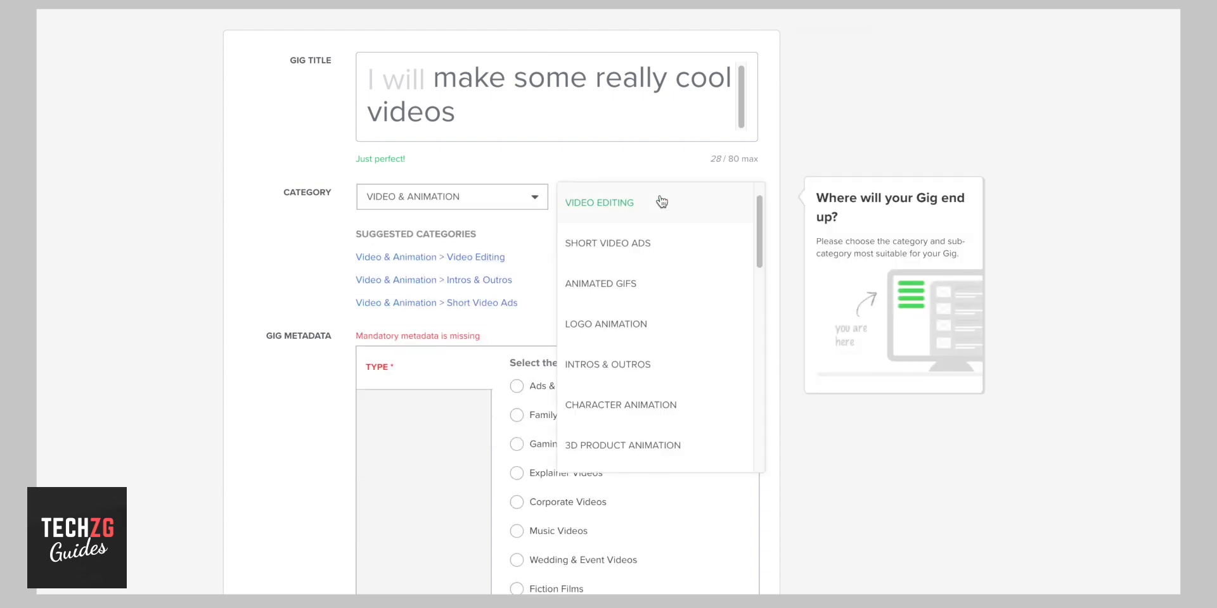
pyautogui.click(621, 200)
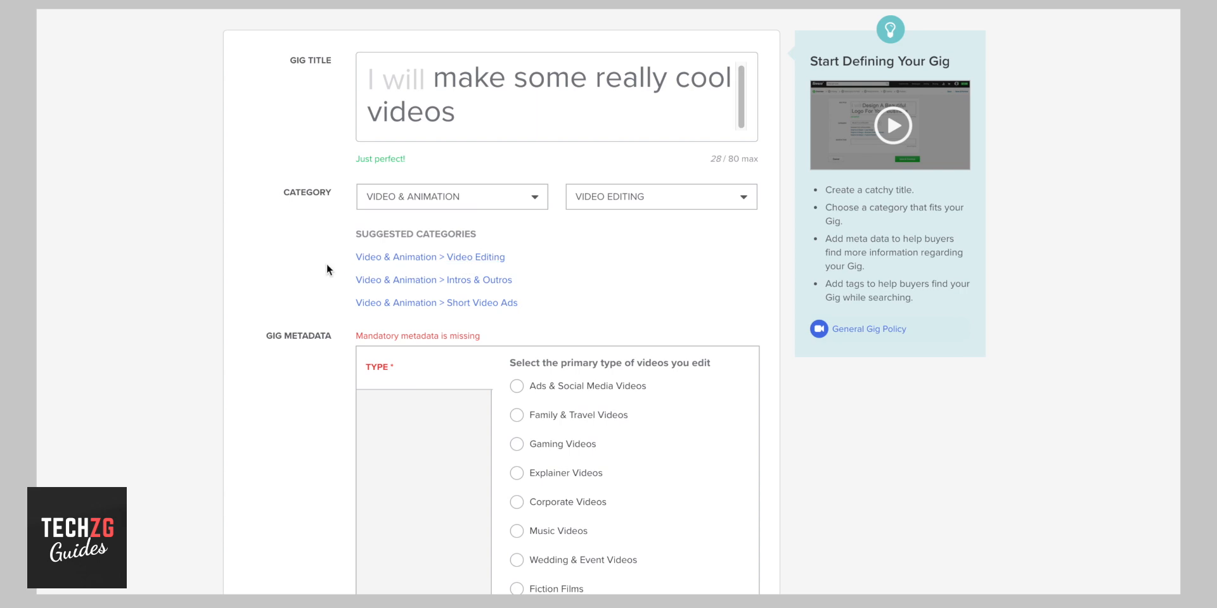
# Step: Apply the suggested category Video & Animation > Intros & Outros and set the service type to YouTube Channel Intro
pyautogui.click(474, 281)
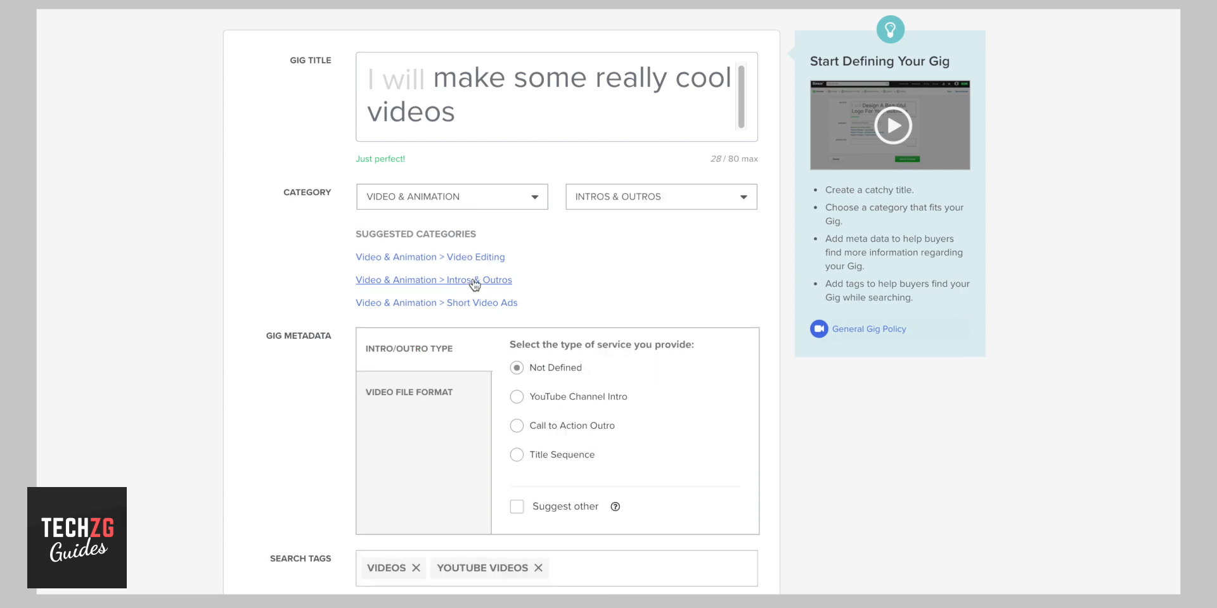
pyautogui.scroll(-2, 816, 370)
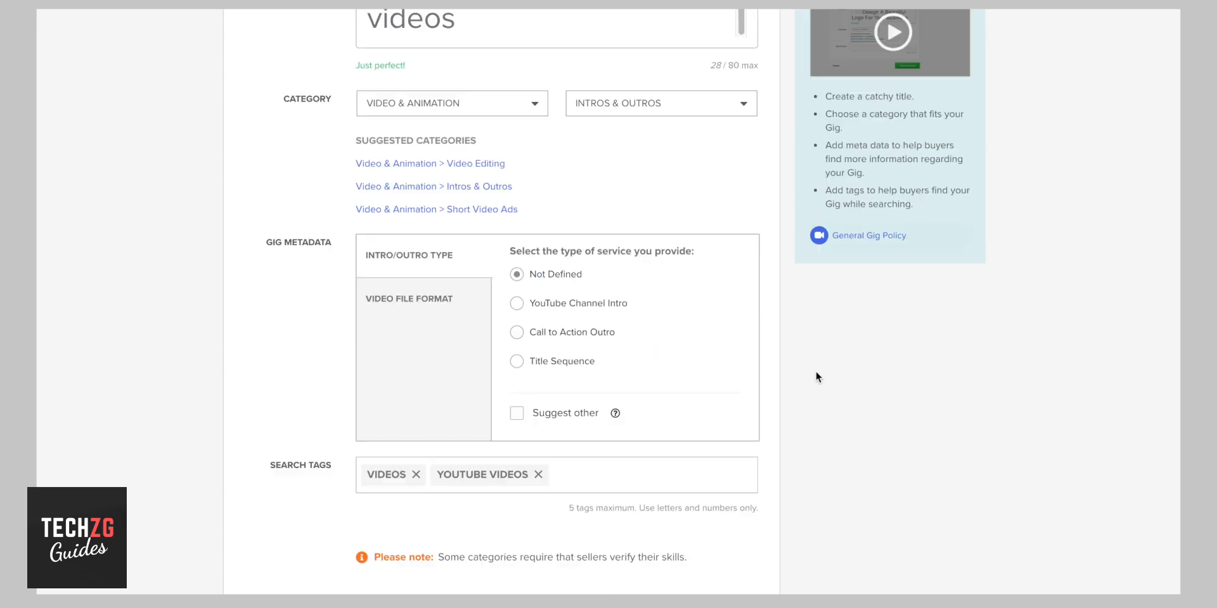
pyautogui.scroll(-1, 816, 370)
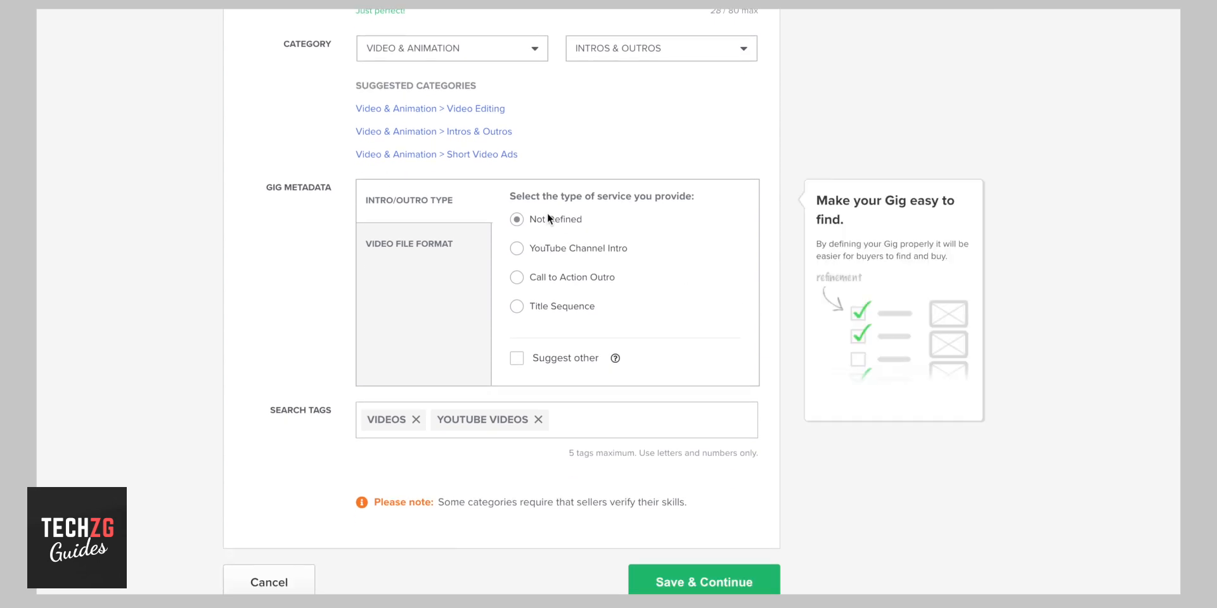
pyautogui.click(516, 250)
# Step: Offer MP4 and MOV as the video file formats in the gig metadata
pyautogui.click(421, 252)
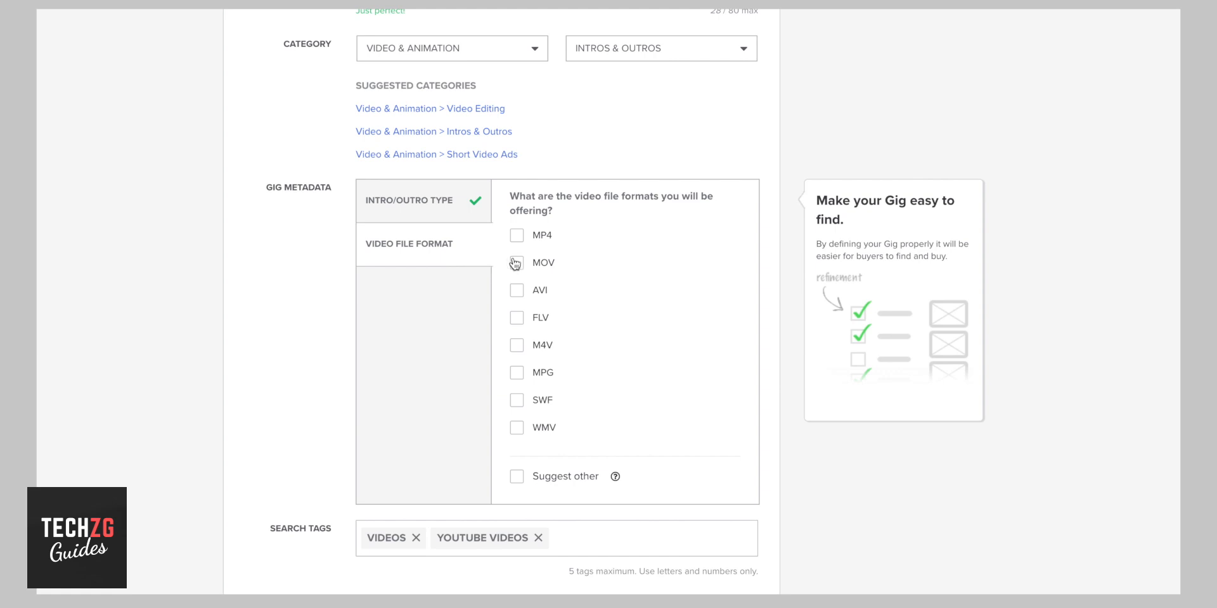
pyautogui.scroll(-1, 517, 265)
pyautogui.click(518, 197)
pyautogui.click(517, 223)
# Step: Remove and re-enter the search tag "youtube videos", and save the gig overview to continue to pricing
pyautogui.scroll(-2, 472, 279)
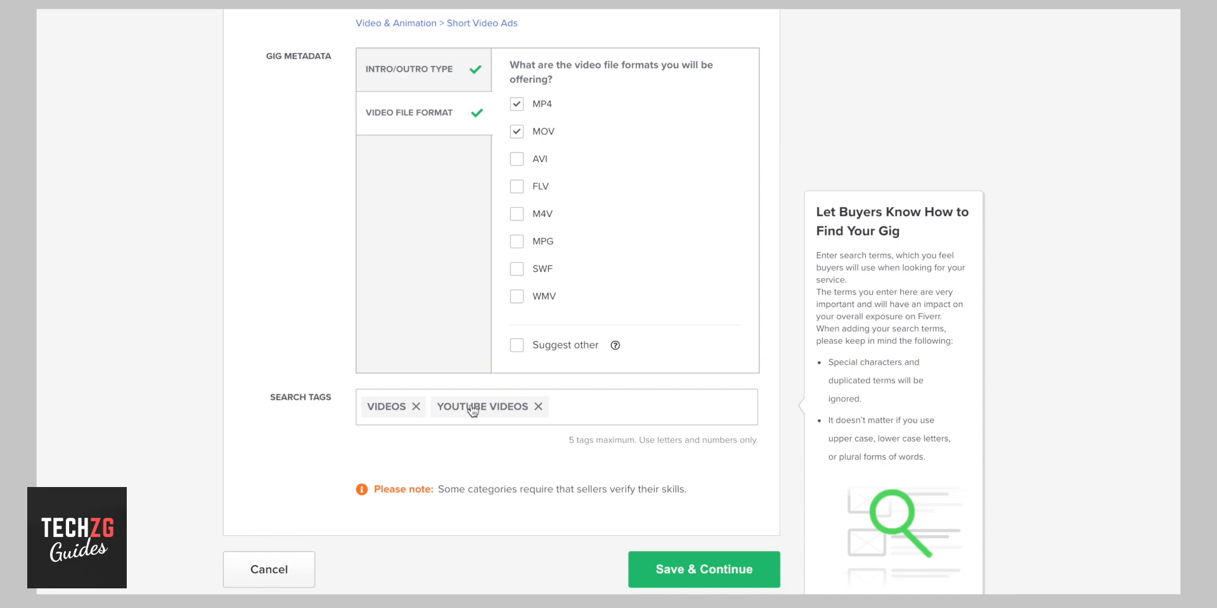
pyautogui.click(538, 406)
pyautogui.write('y')
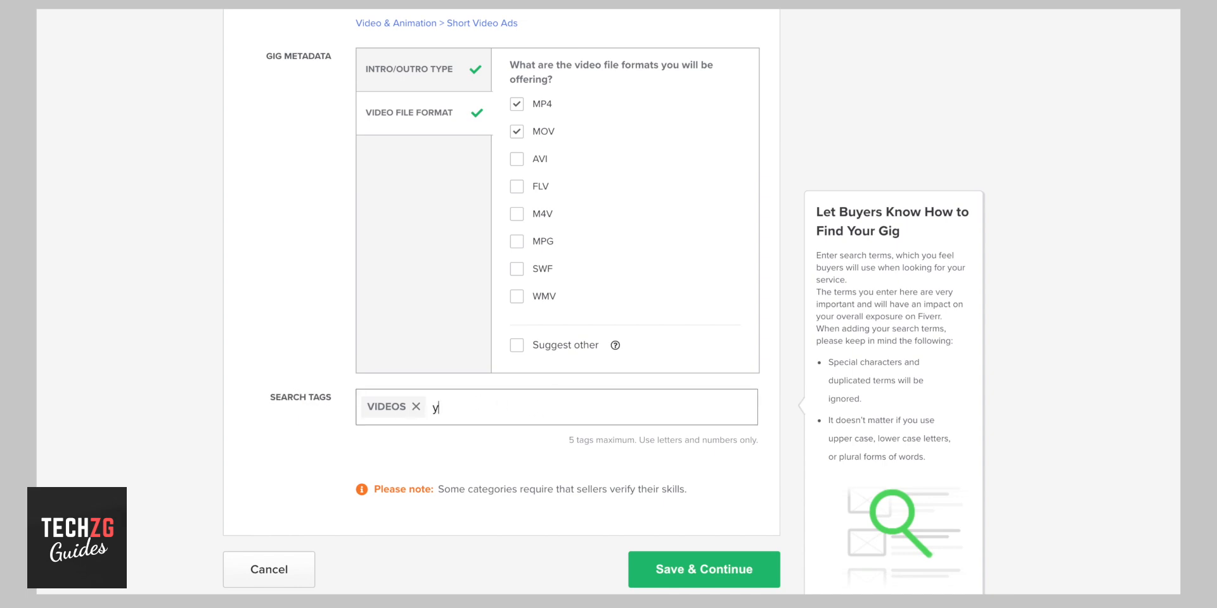
pyautogui.write('outube videos')
pyautogui.press('Return')
pyautogui.scroll(-1, 575, 342)
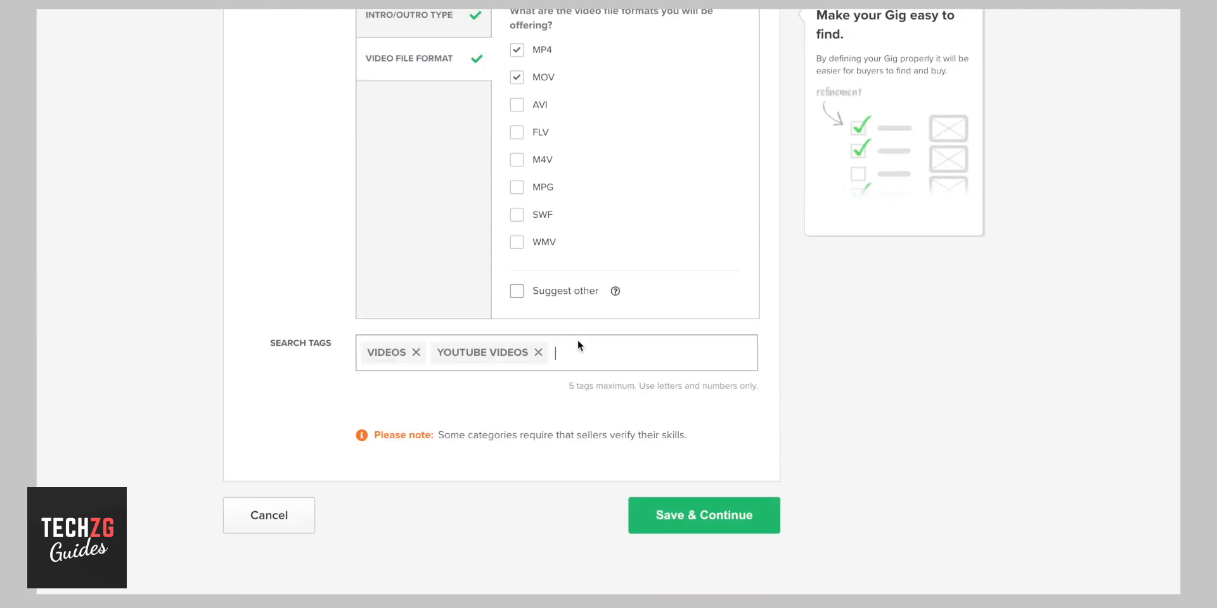
pyautogui.click(698, 524)
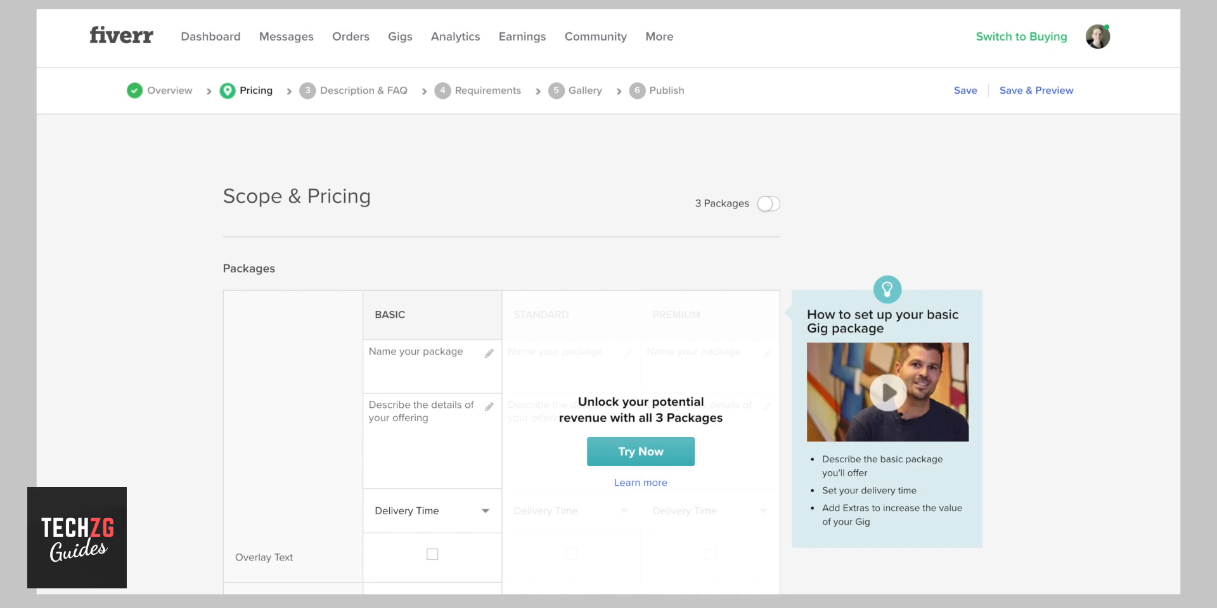
pyautogui.scroll(-3, 608, 304)
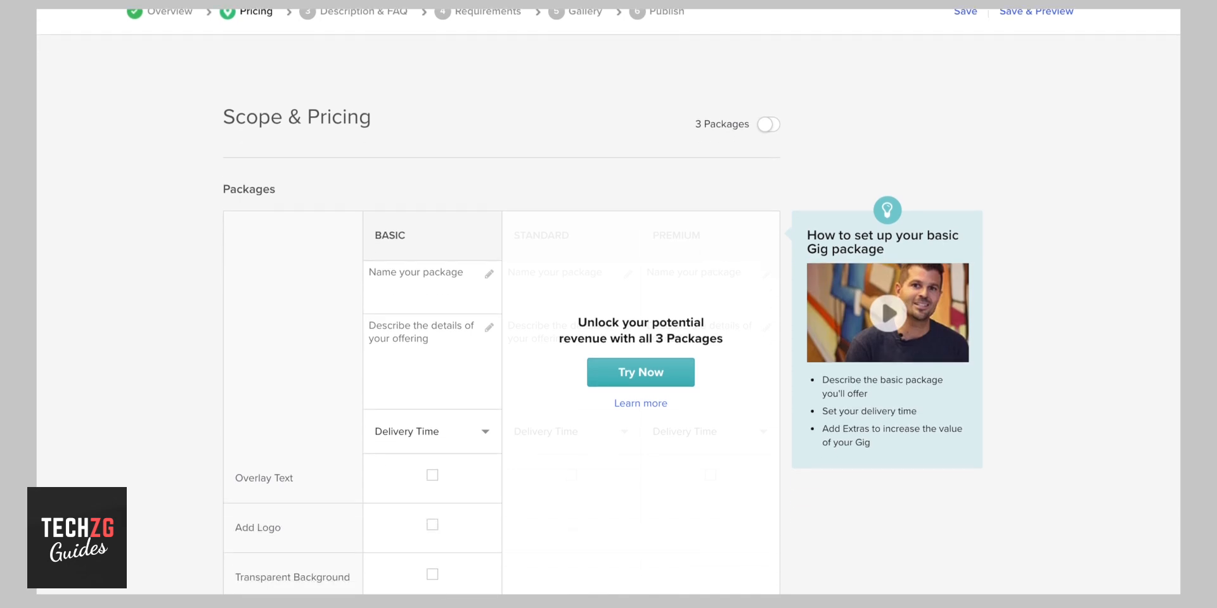
pyautogui.scroll(-3, 609, 304)
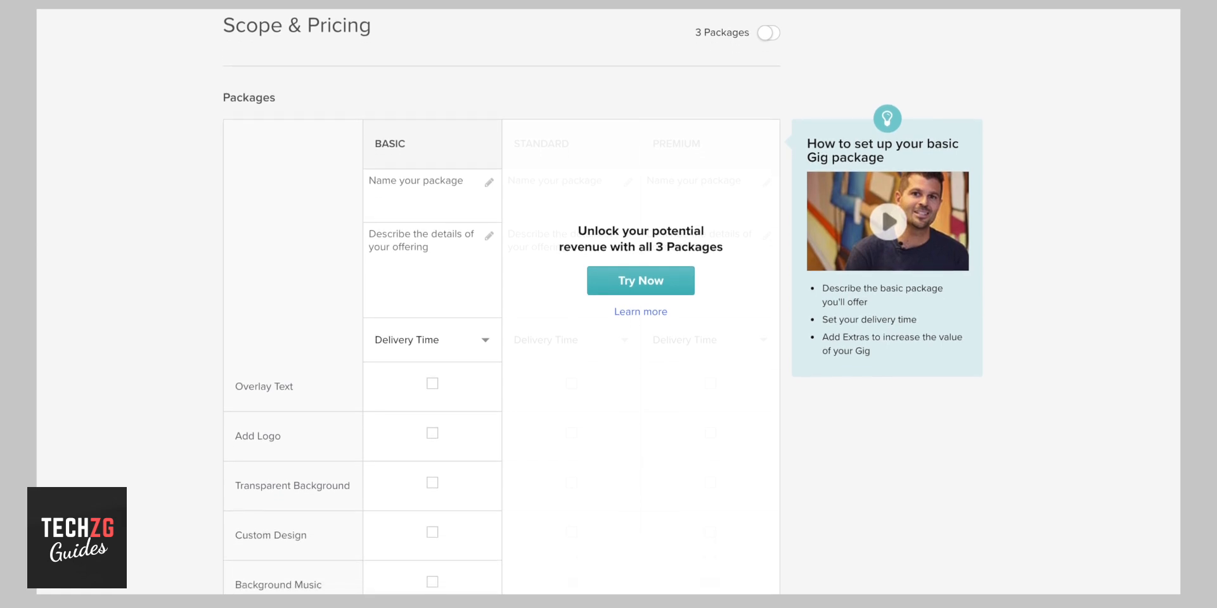
pyautogui.scroll(-1, 608, 304)
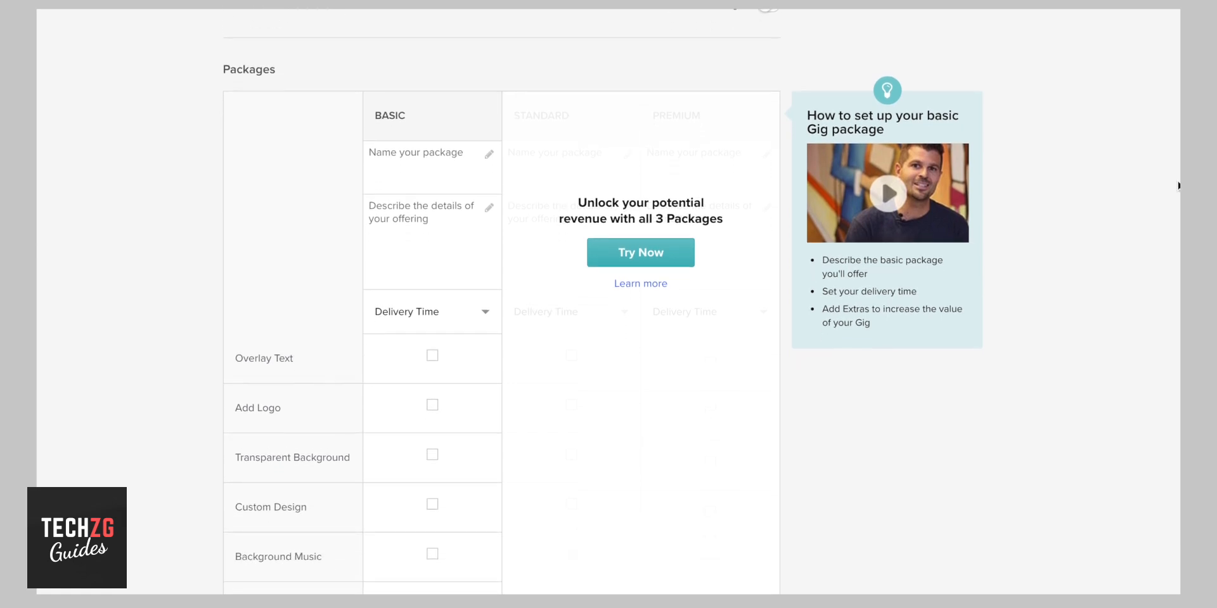
pyautogui.click(411, 156)
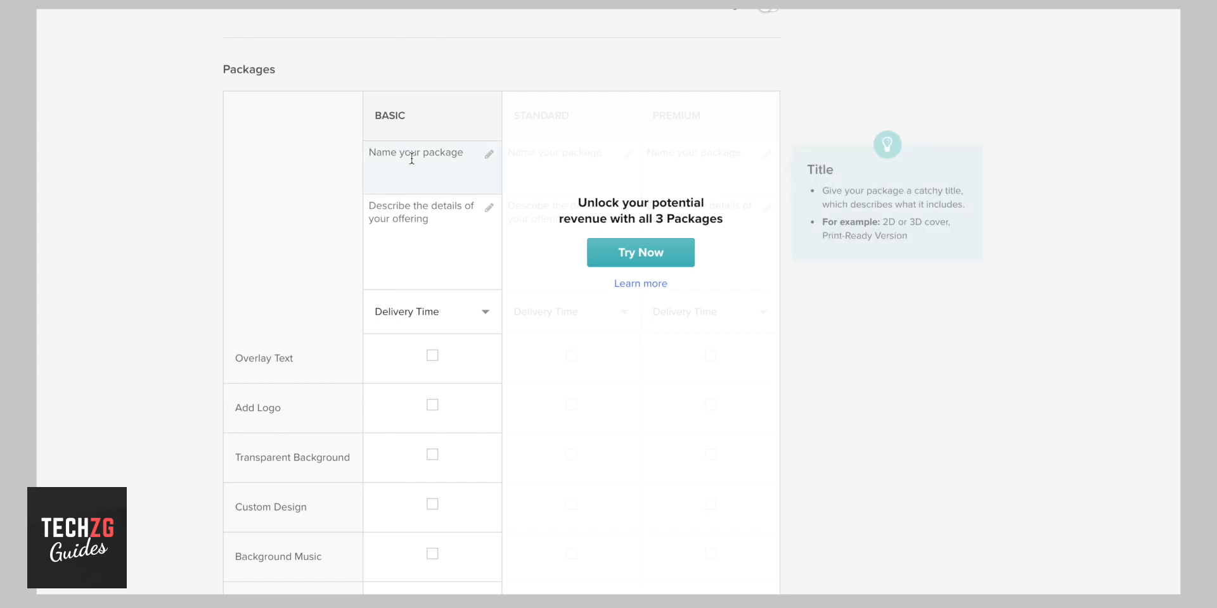
pyautogui.scroll(1, 413, 181)
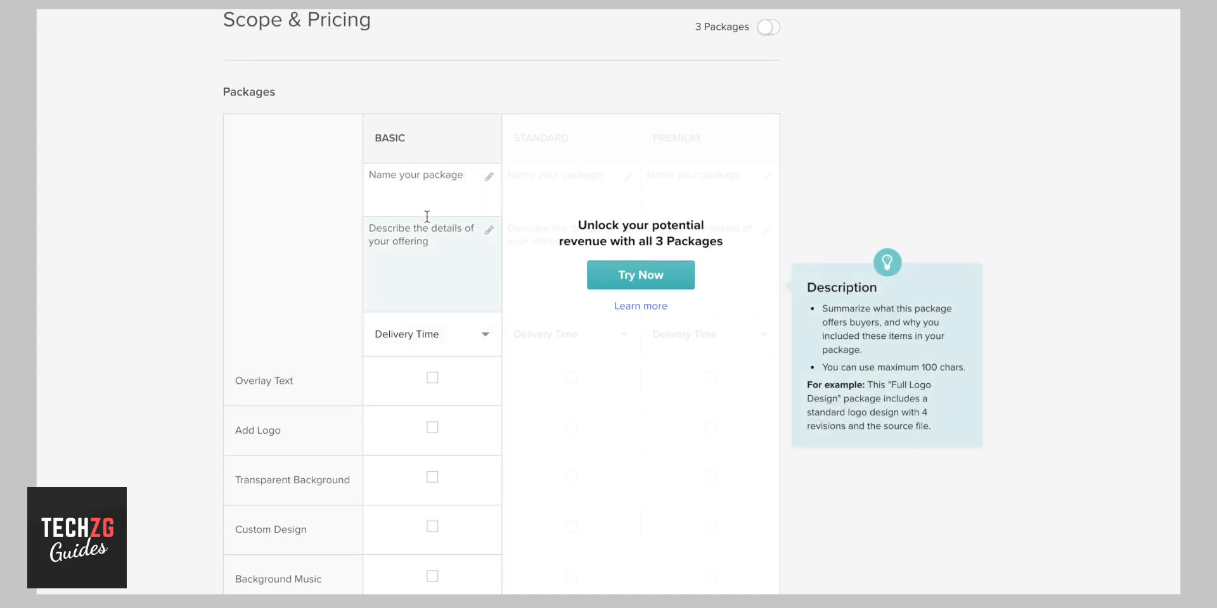
pyautogui.scroll(3, 426, 217)
pyautogui.click(770, 149)
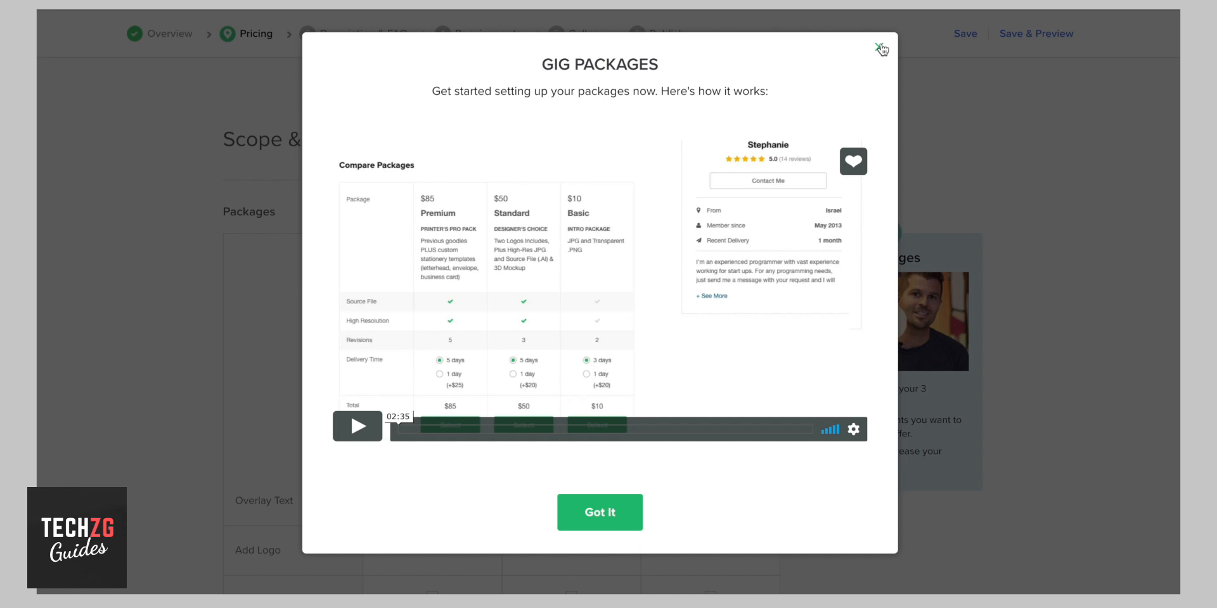
pyautogui.click(879, 48)
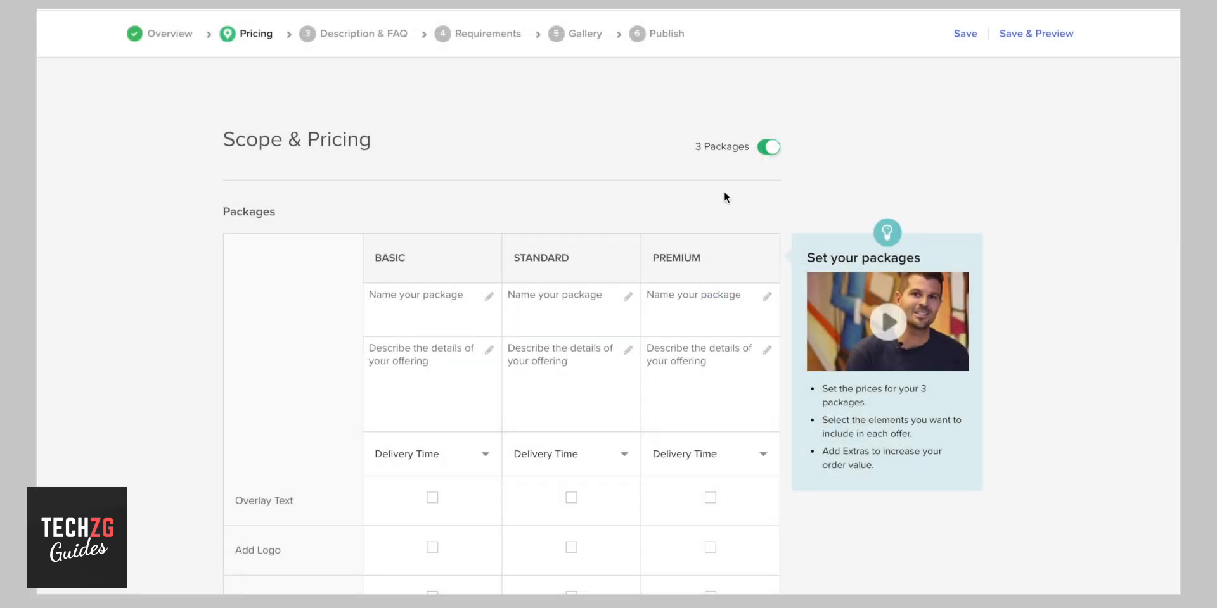
pyautogui.click(770, 151)
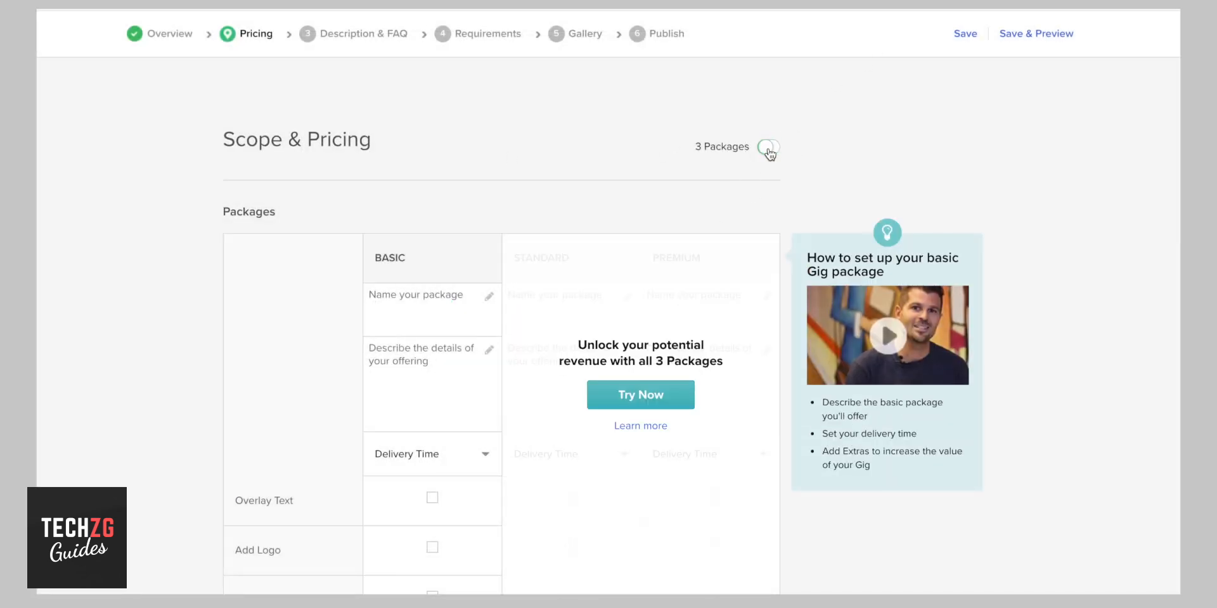
# Step: Name the Basic package "Basic" and describe it as "Basic package for my work"
pyautogui.scroll(-1, 766, 148)
pyautogui.click(432, 226)
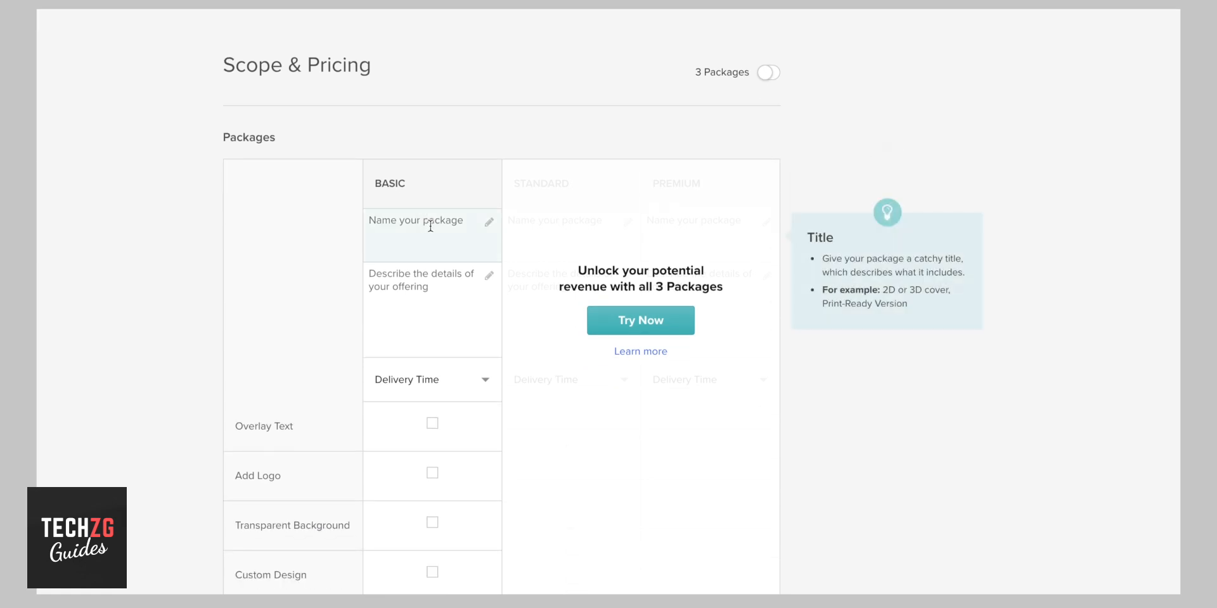
pyautogui.write('Basic')
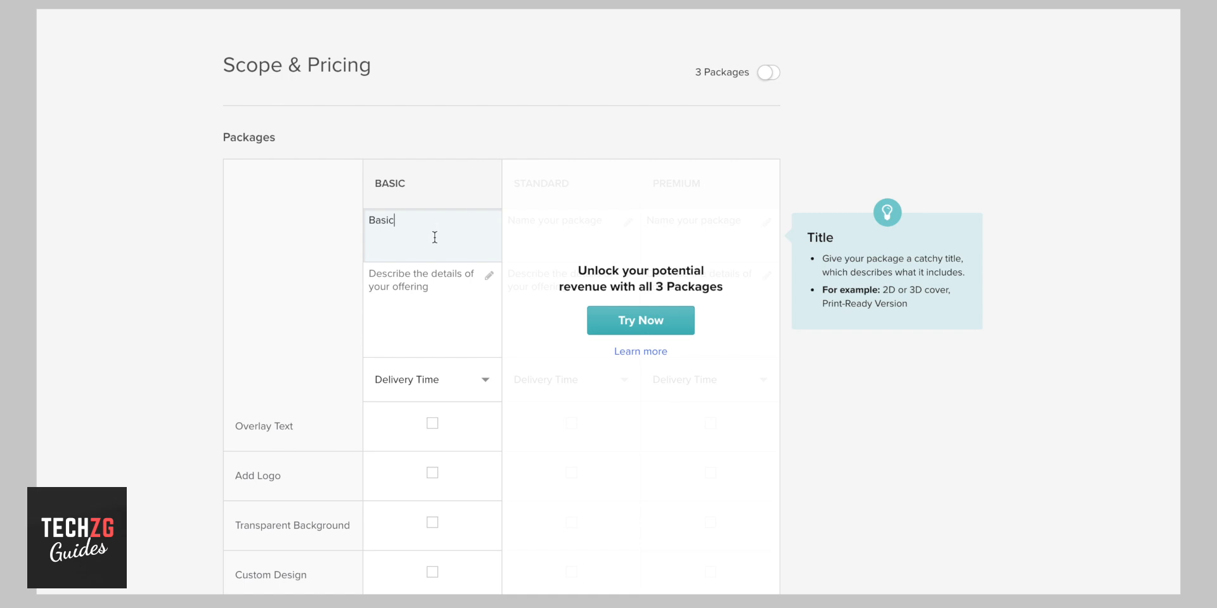
pyautogui.click(445, 282)
pyautogui.write('Bas')
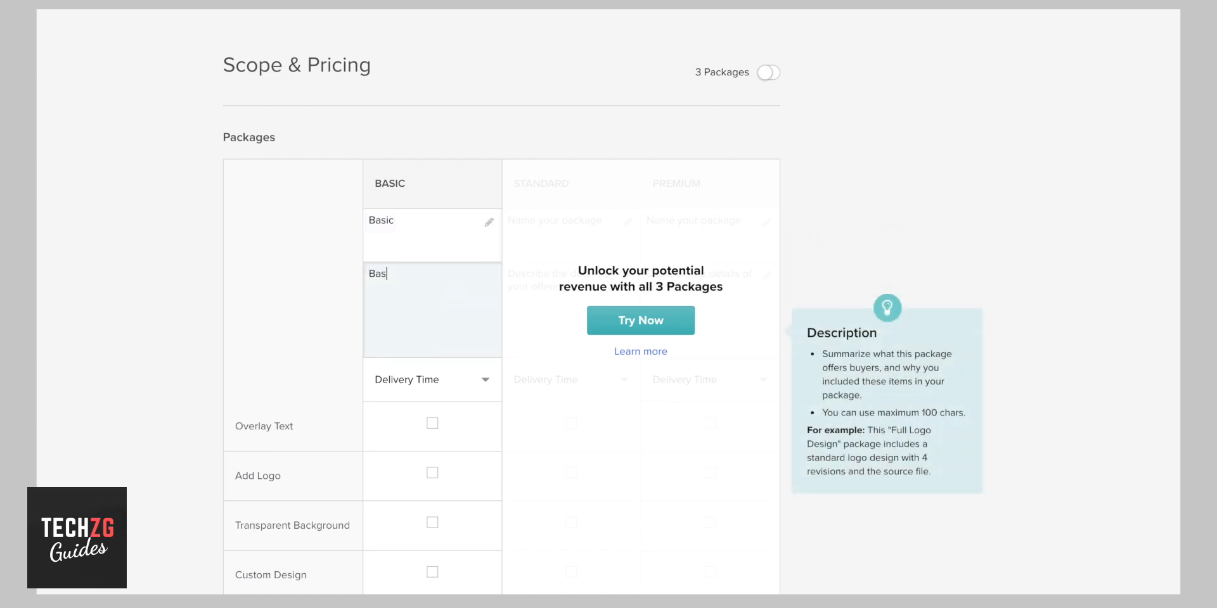
pyautogui.write('ic package for my work')
pyautogui.click(1036, 290)
# Step: Set the Basic package's delivery time to 3 Days Delivery
pyautogui.scroll(-4, 1036, 294)
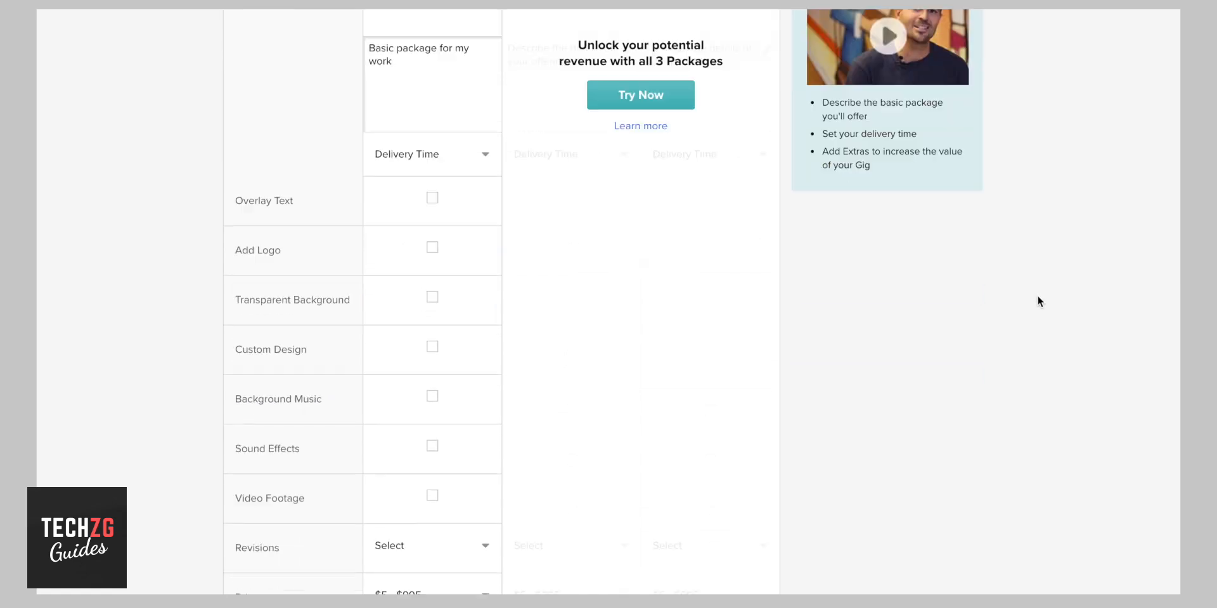
pyautogui.moveTo(294, 210)
pyautogui.scroll(-1, 270, 240)
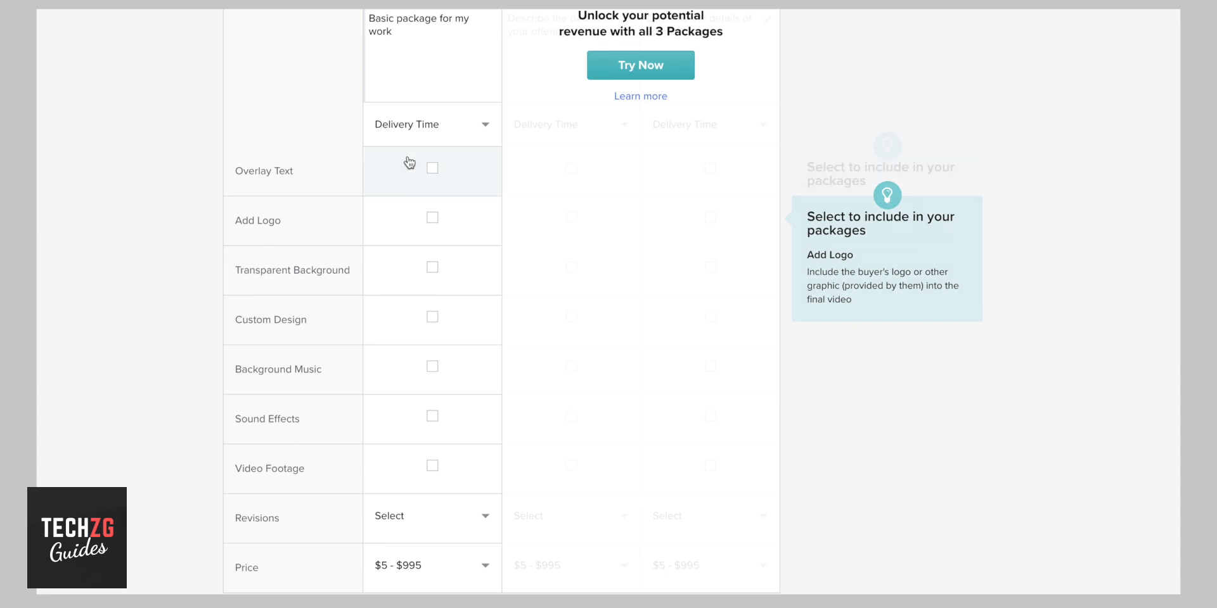
pyautogui.click(484, 125)
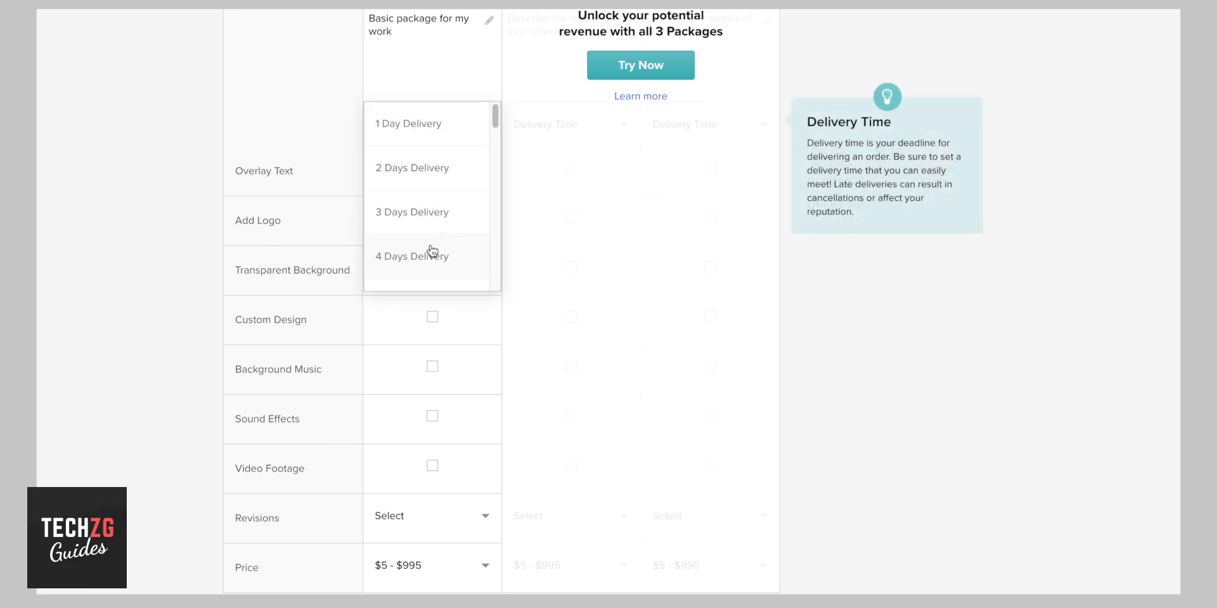
pyautogui.click(403, 209)
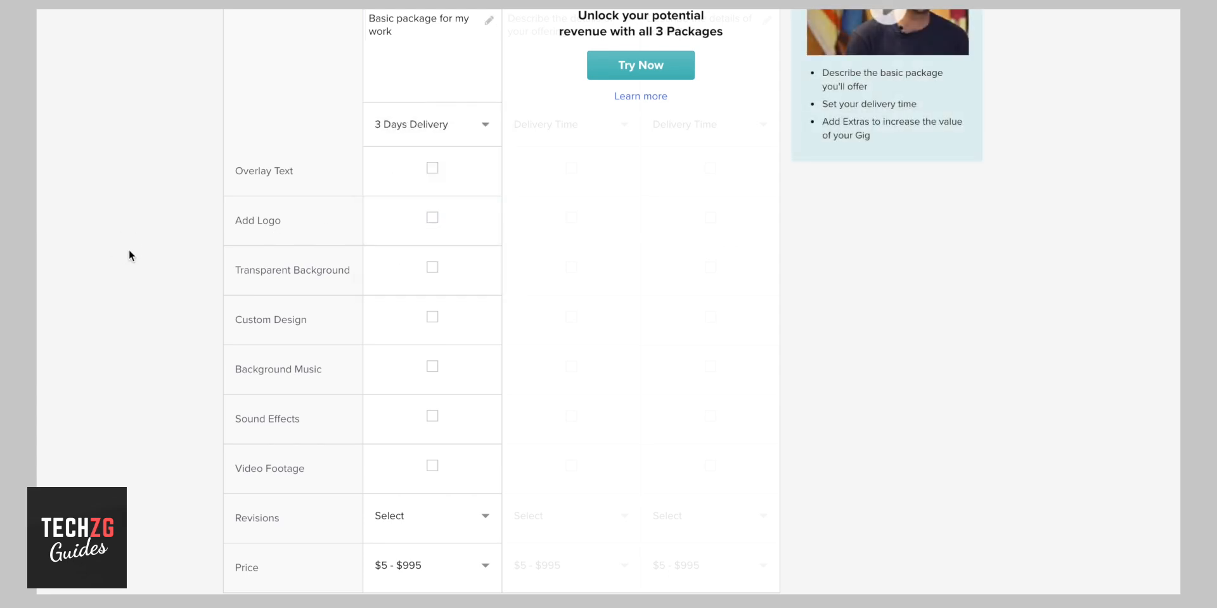
# Step: Include Sound Effects and Video Footage in the Basic package
pyautogui.scroll(-1, 132, 250)
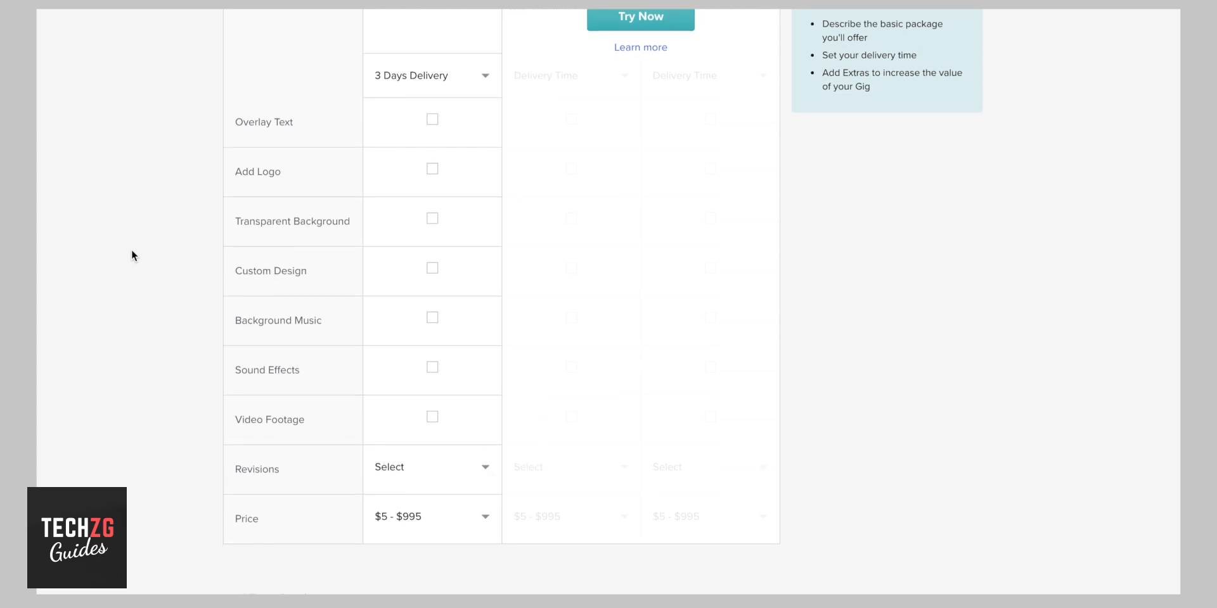
pyautogui.click(432, 367)
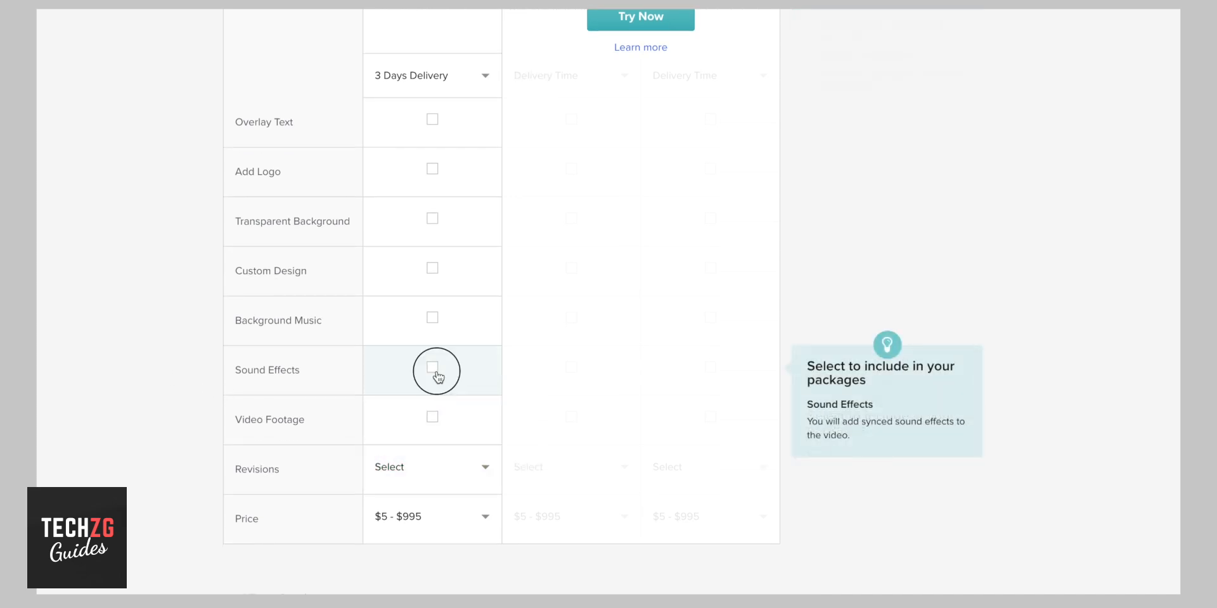
pyautogui.click(432, 417)
pyautogui.scroll(-1, 165, 399)
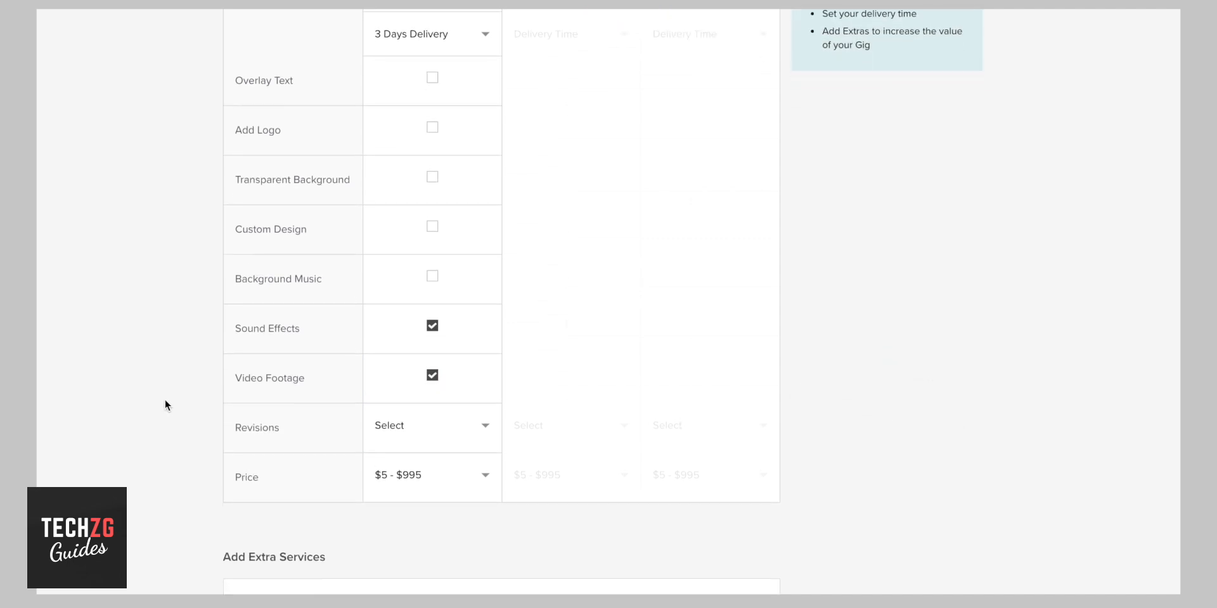
# Step: Set the number of revisions in the Basic package to 1
pyautogui.scroll(-1, 164, 401)
pyautogui.click(476, 408)
pyautogui.scroll(-2, 434, 456)
pyautogui.scroll(1, 435, 456)
pyautogui.click(419, 415)
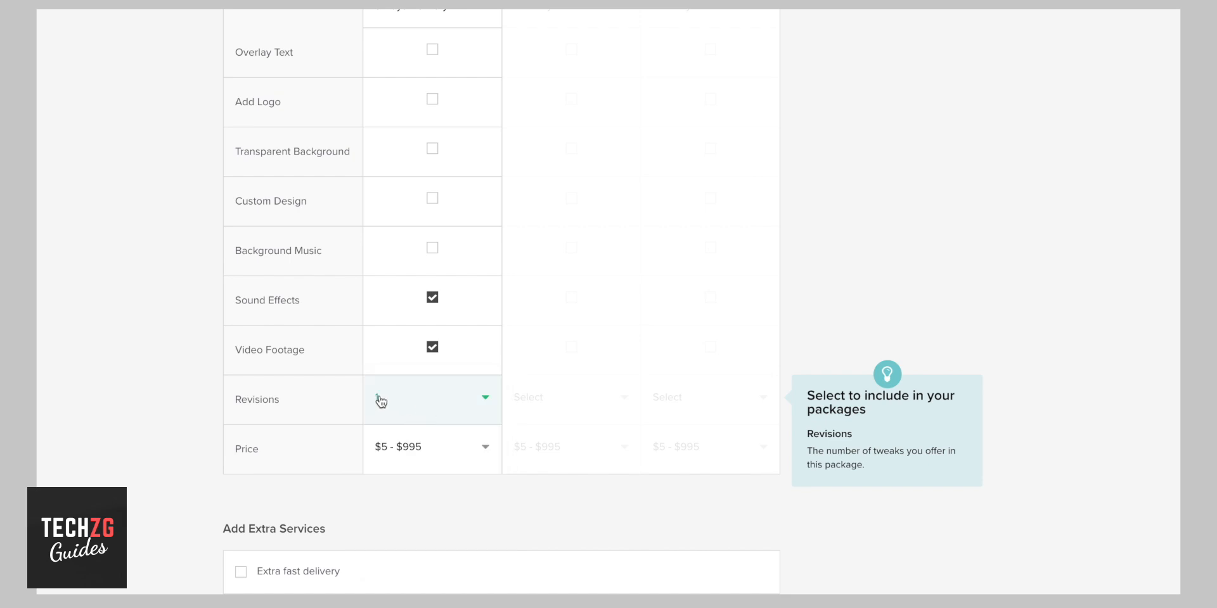
# Step: Set the Basic package's price to $995
pyautogui.click(453, 454)
pyautogui.scroll(-20, 452, 456)
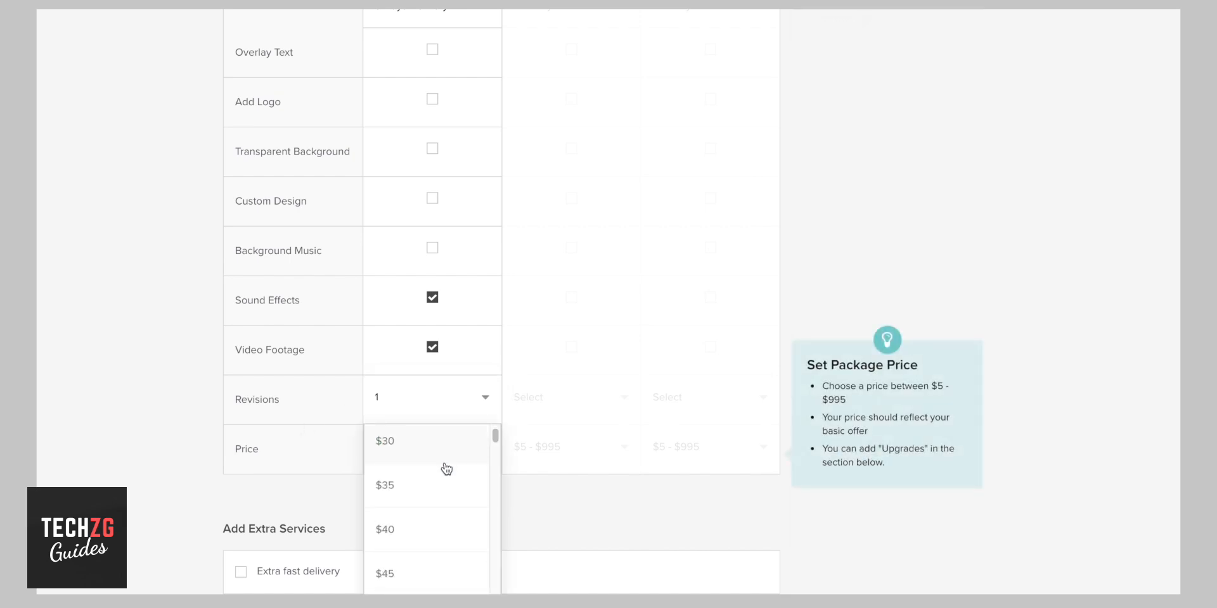
pyautogui.scroll(-20, 405, 526)
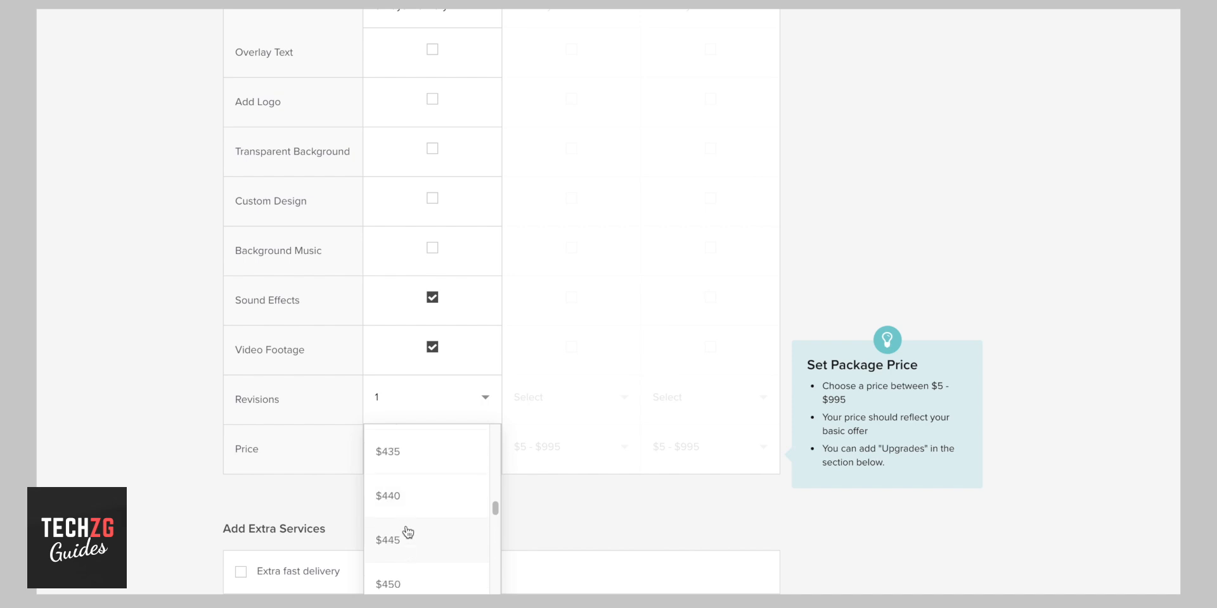
pyautogui.scroll(-20, 411, 533)
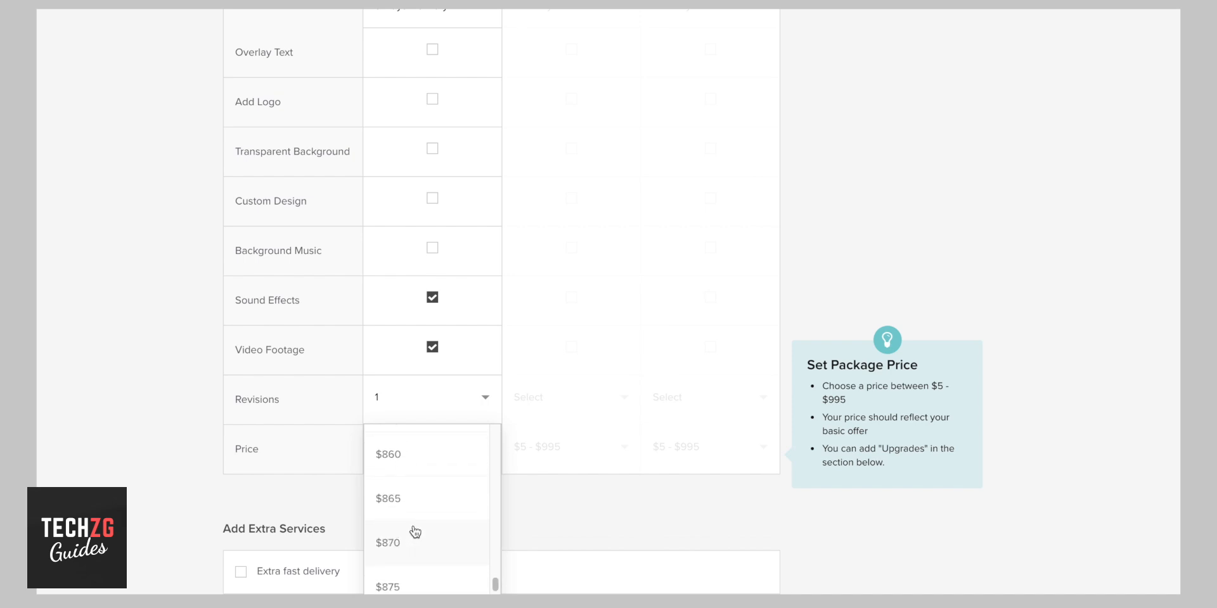
pyautogui.scroll(-5, 406, 532)
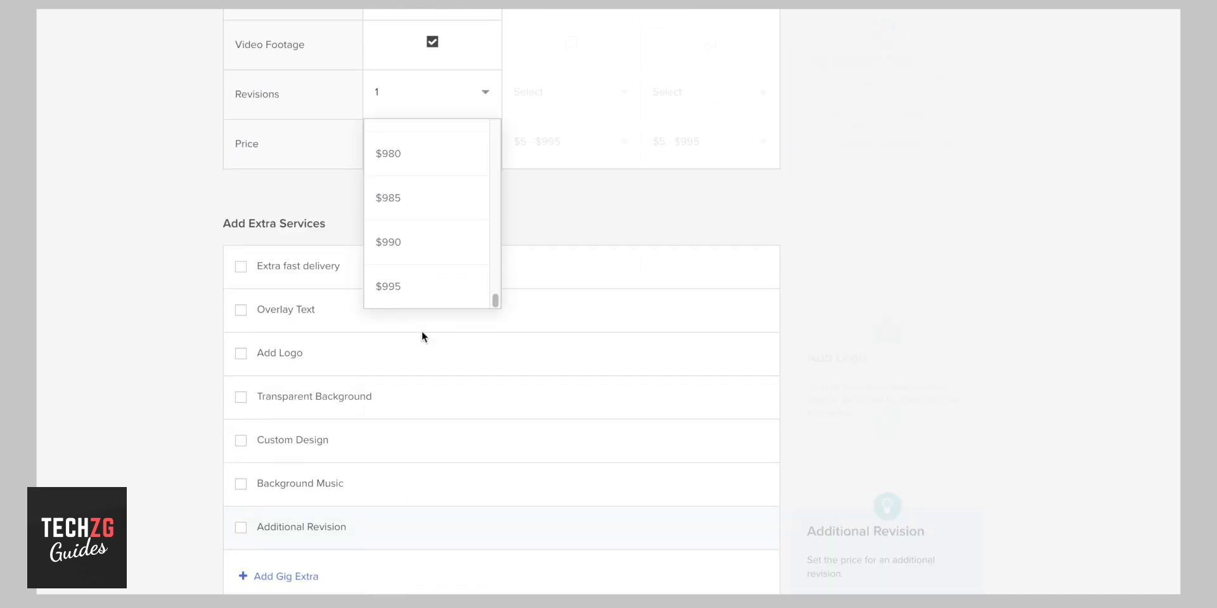
pyautogui.click(389, 282)
pyautogui.scroll(2, 147, 264)
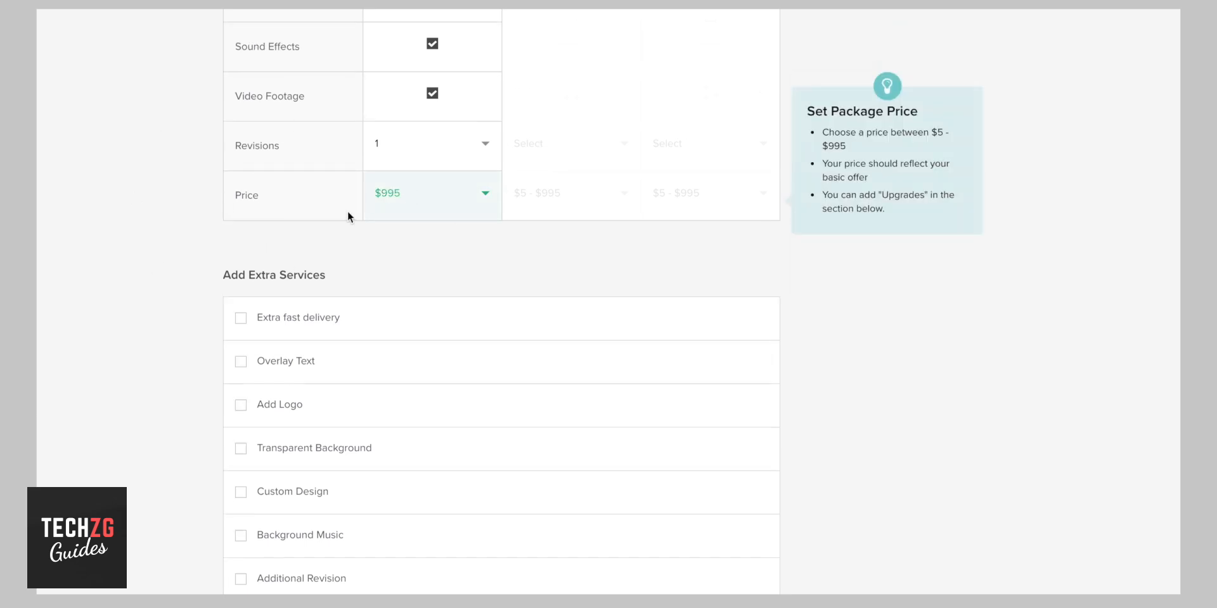
# Step: Add the extra fast delivery service to the Basic package with 1 day delivery for an extra $310
pyautogui.scroll(-2, 237, 254)
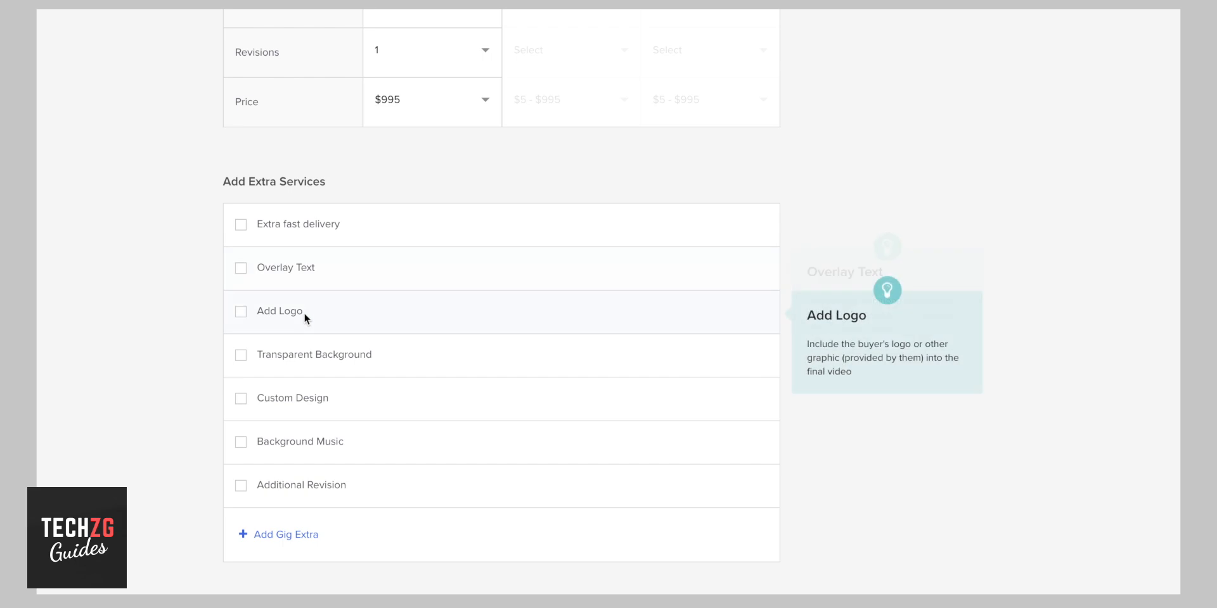
pyautogui.scroll(-1, 299, 313)
pyautogui.click(241, 202)
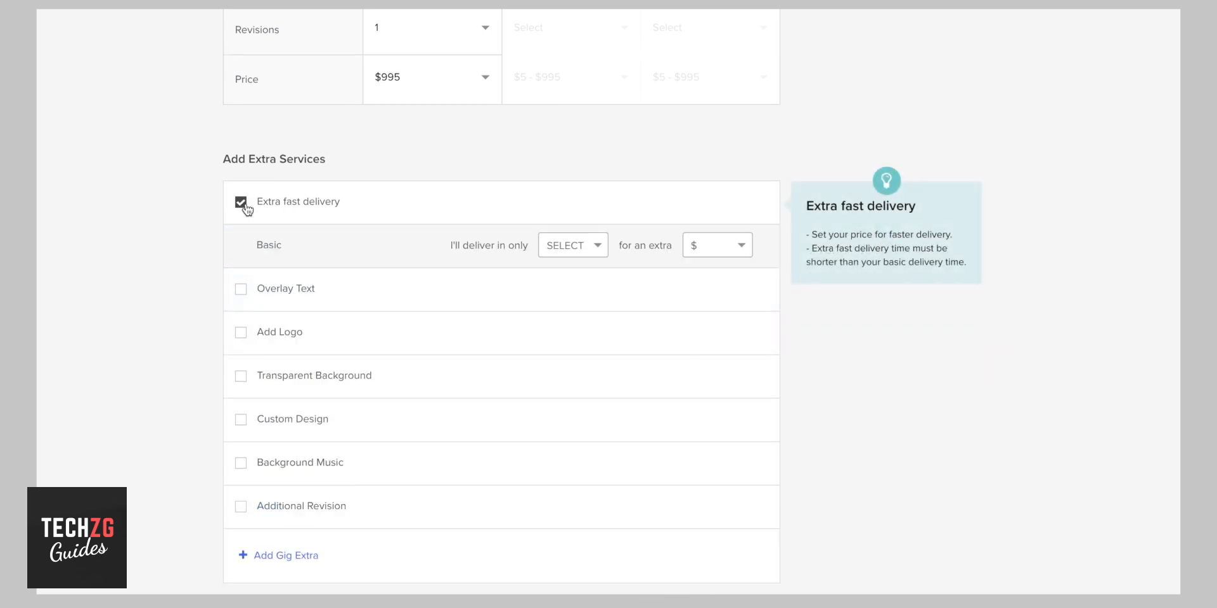
pyautogui.click(588, 249)
pyautogui.click(564, 286)
pyautogui.click(736, 245)
pyautogui.scroll(-20, 709, 274)
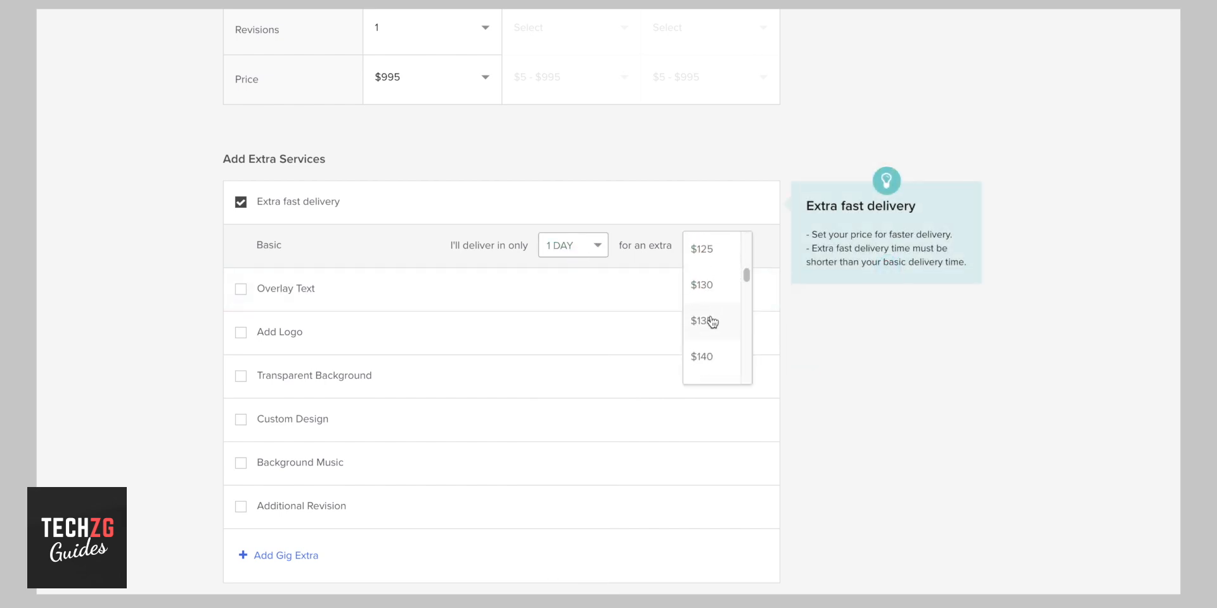
pyautogui.click(709, 306)
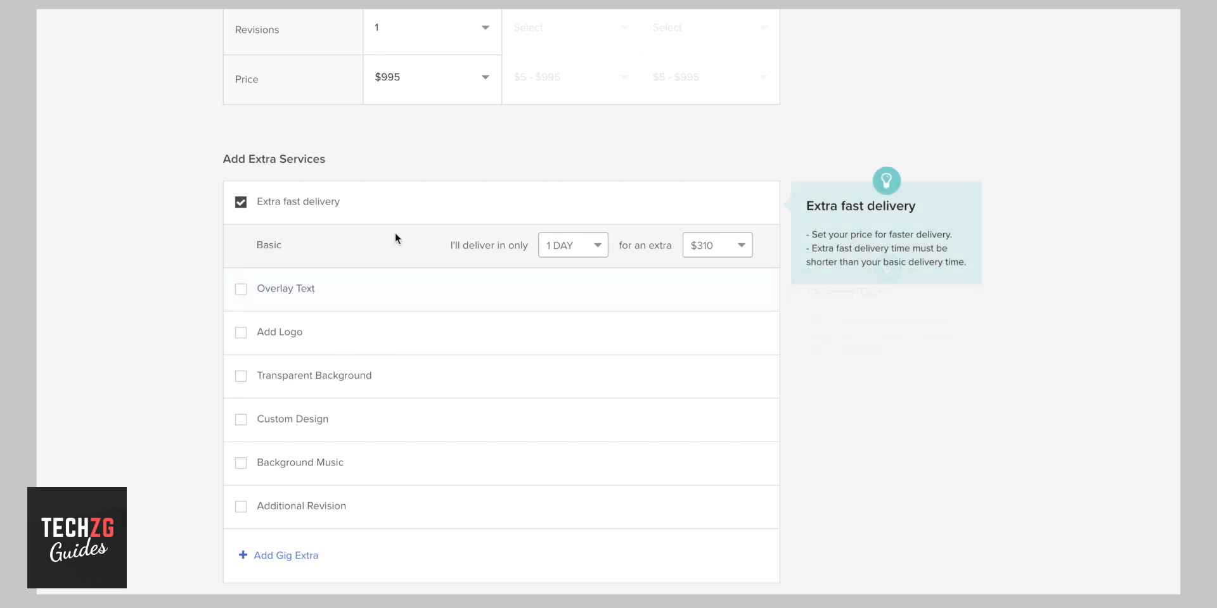
# Step: Save the gig's scope and pricing and continue to the description and FAQ
pyautogui.scroll(-1, 150, 279)
pyautogui.scroll(-5, 150, 277)
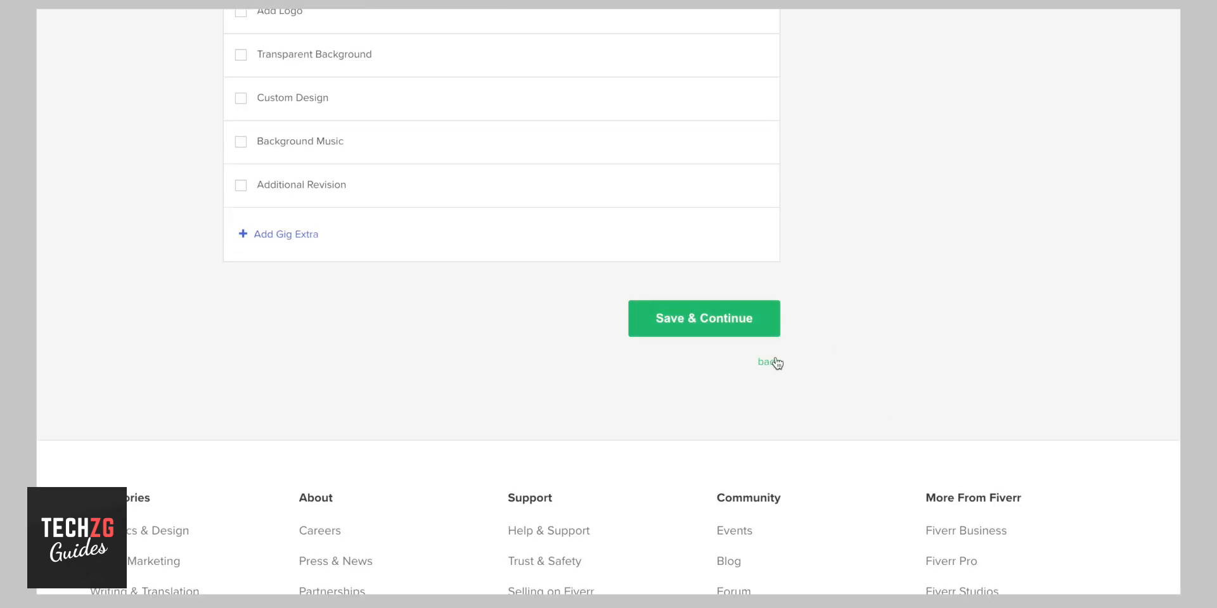
pyautogui.click(715, 323)
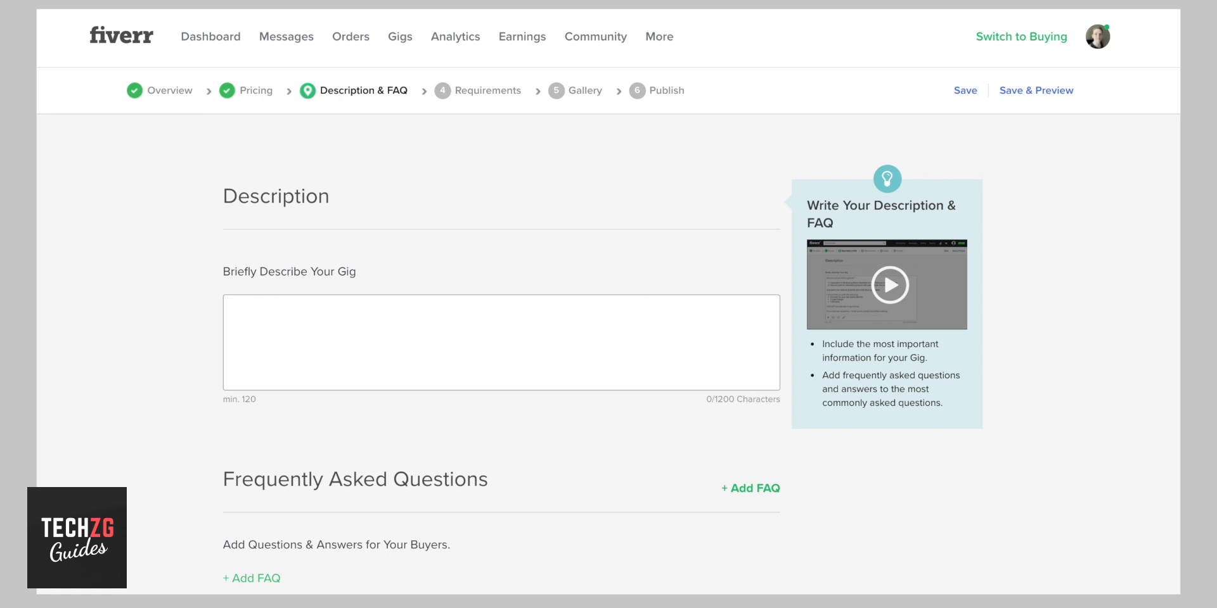
# Step: Describe the gig as "i make videos and this is only a test so i wont be making any videos for you but if you want to buy it for 1000 then cool."
pyautogui.scroll(-1, 608, 342)
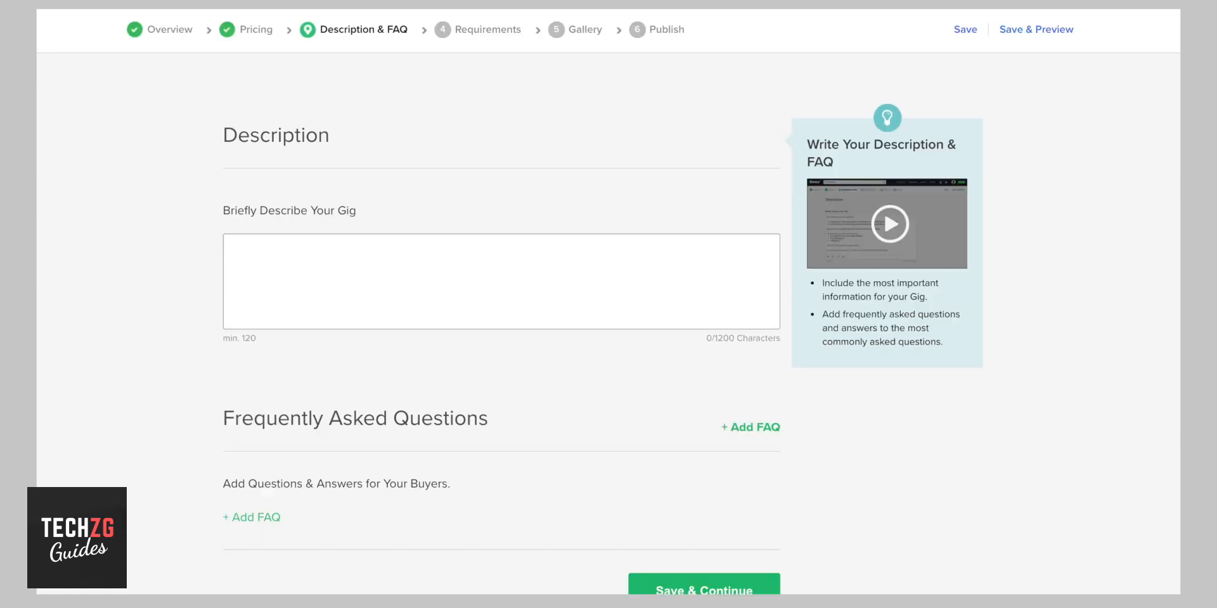
pyautogui.click(321, 283)
pyautogui.write('i make videos and this is only a test so i wont be ma')
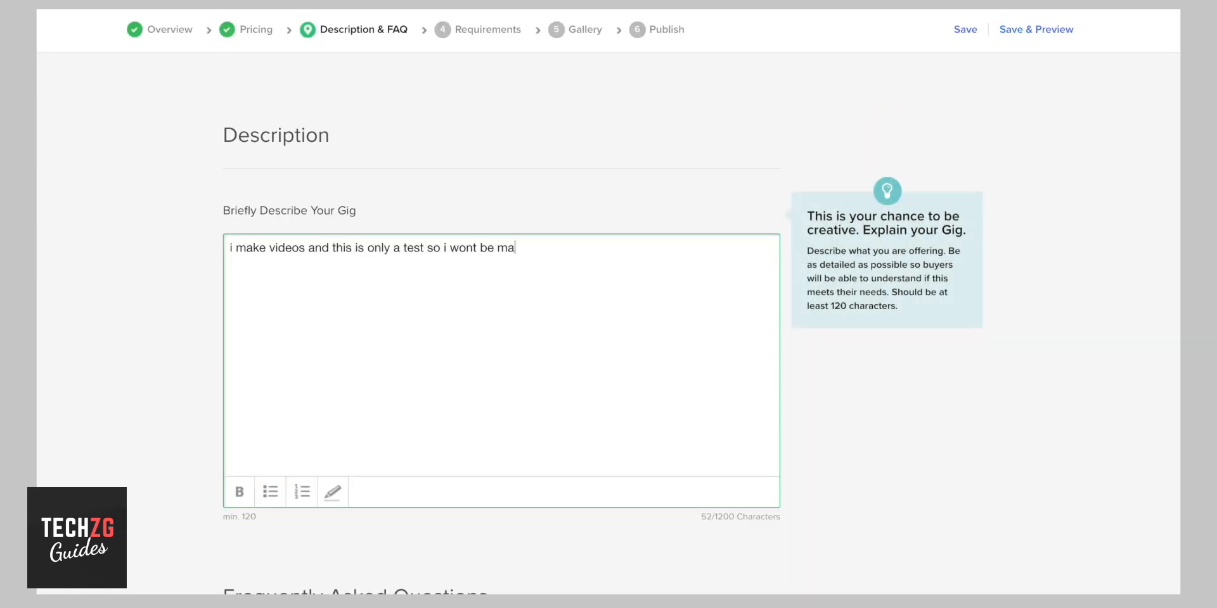
pyautogui.write('king any videos for you but if you want to buy it for 1000 the')
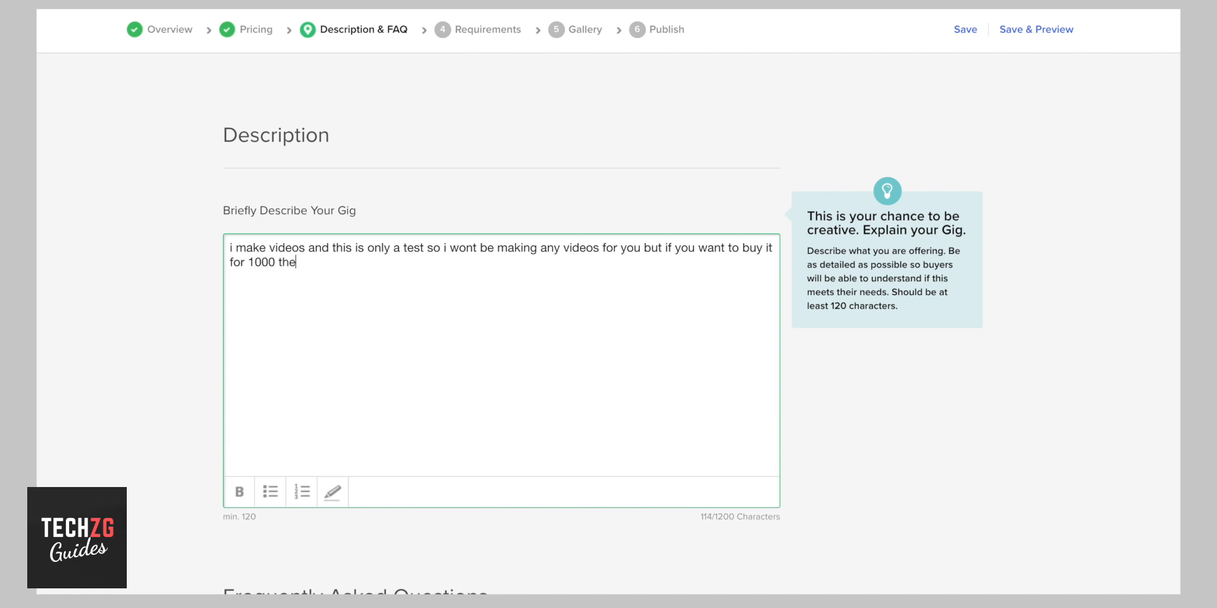
pyautogui.write('n co')
pyautogui.scroll(-1, 554, 297)
pyautogui.scroll(1, 609, 302)
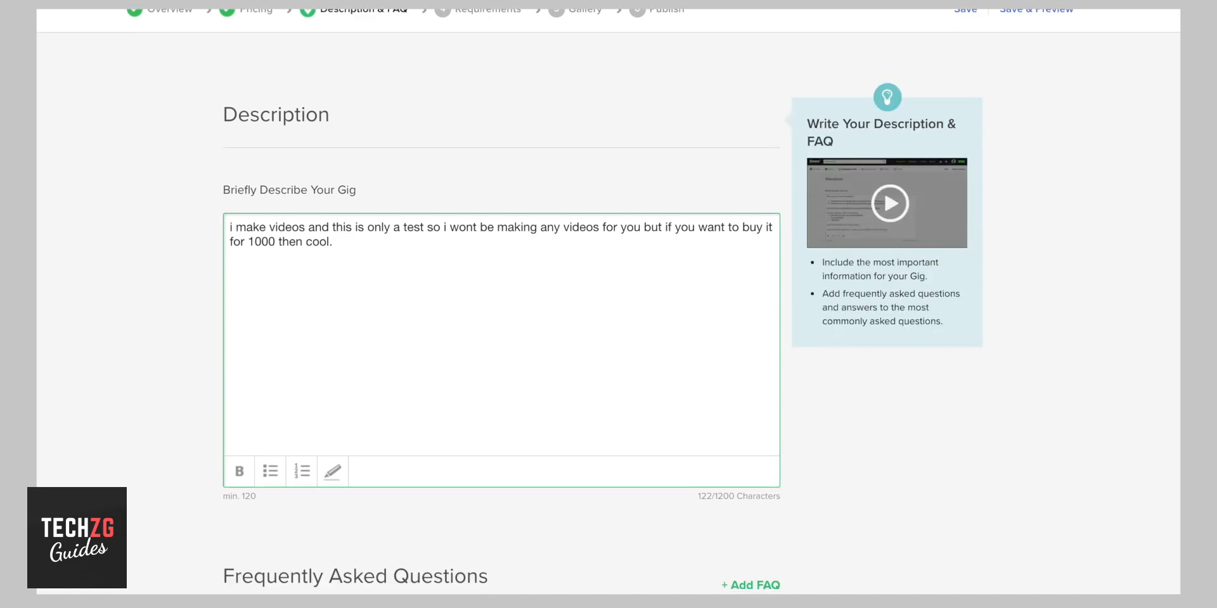
pyautogui.scroll(-5, 609, 302)
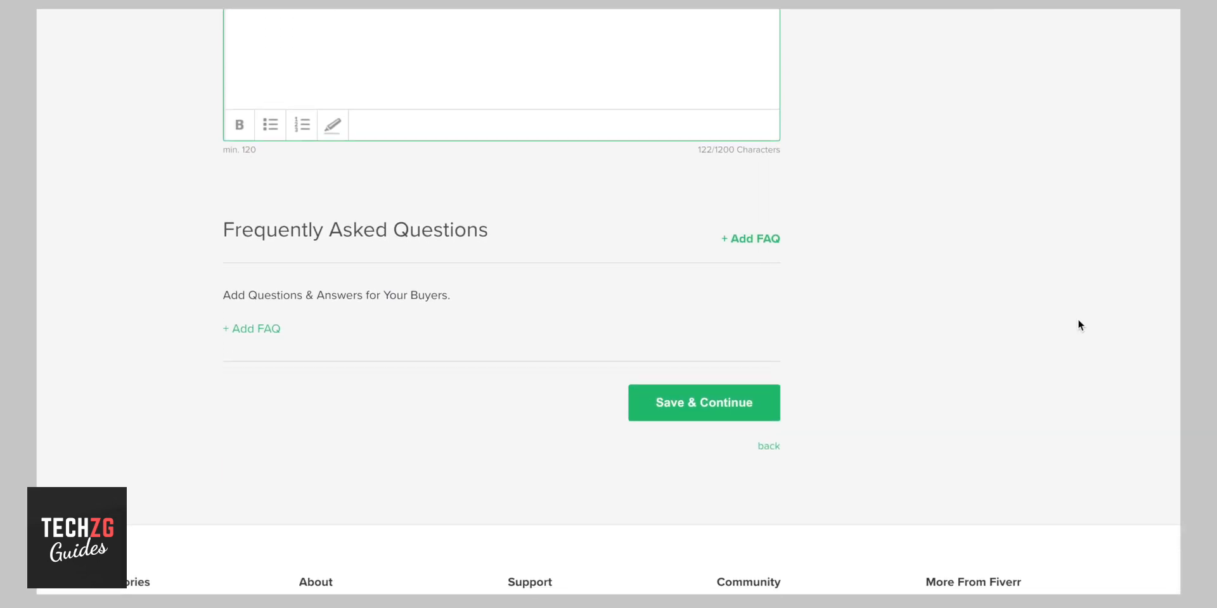
# Step: Save the gig description without adding an FAQ and continue to the buyer requirements
pyautogui.click(254, 328)
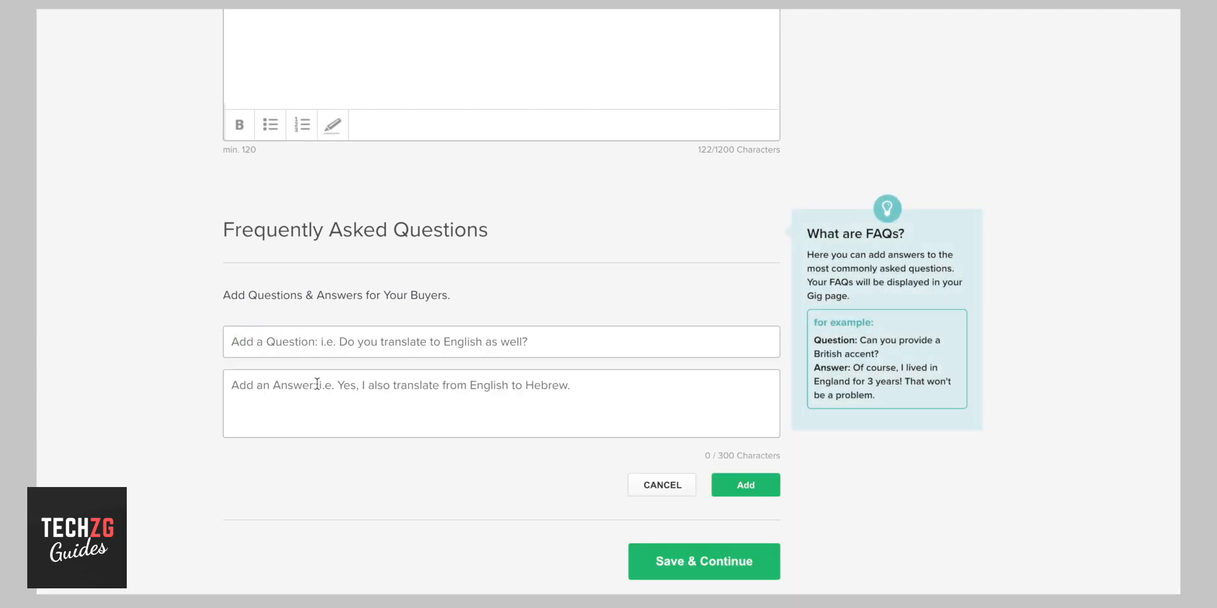
pyautogui.click(649, 483)
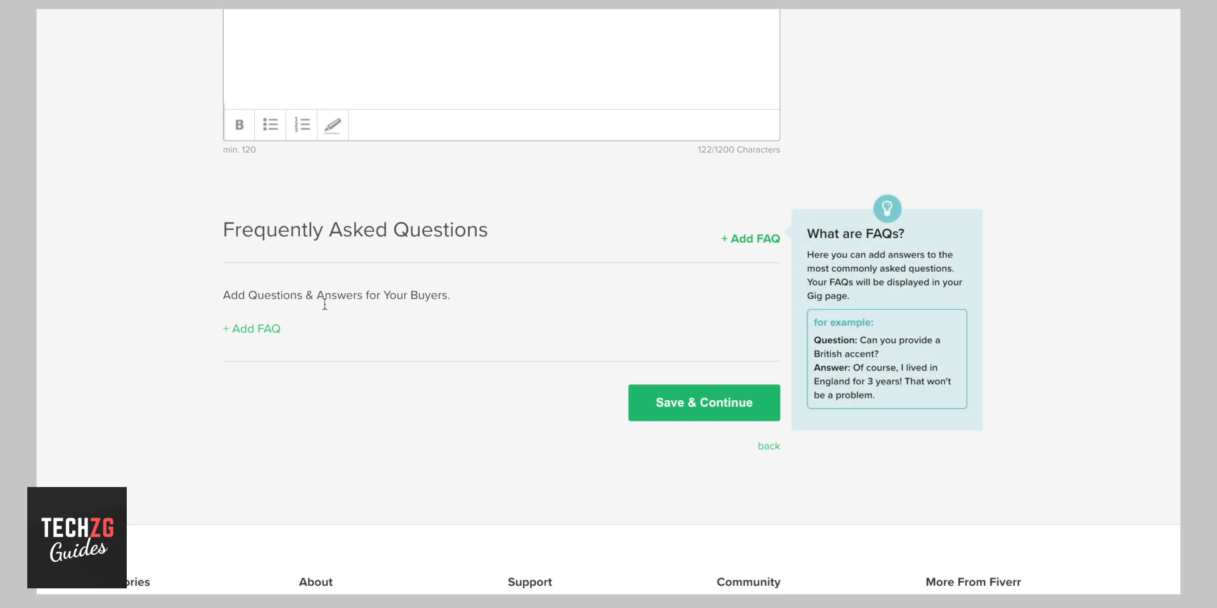
pyautogui.click(732, 412)
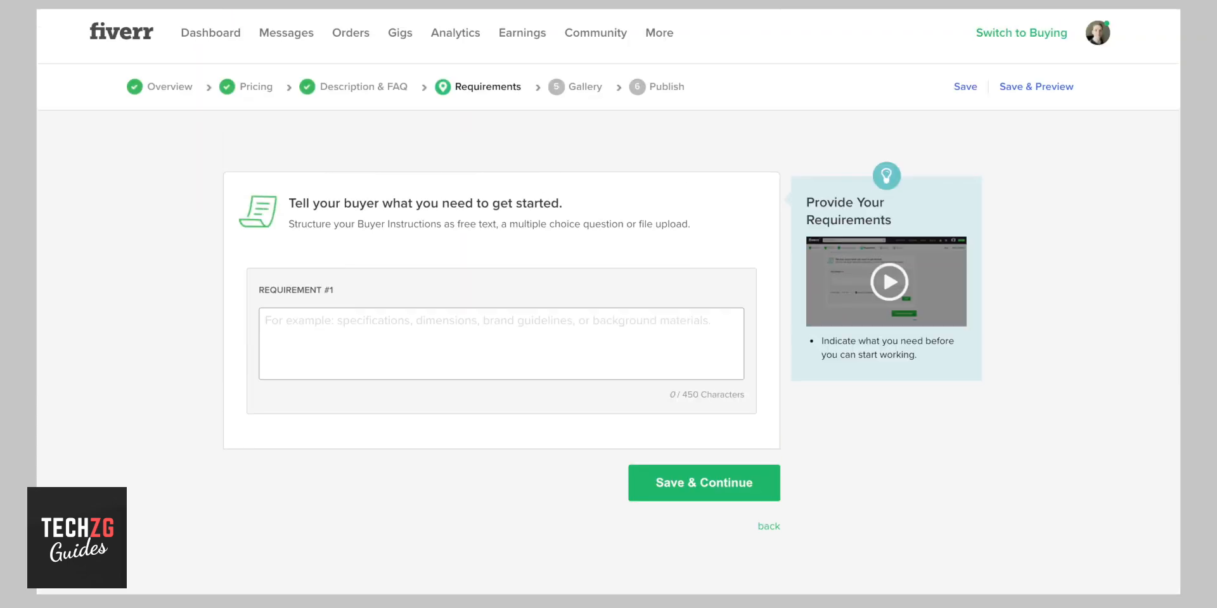
# Step: Add the free-text, mandatory buyer requirement "video footage, instructions, money." and save to continue to the gallery
pyautogui.scroll(-1, 609, 355)
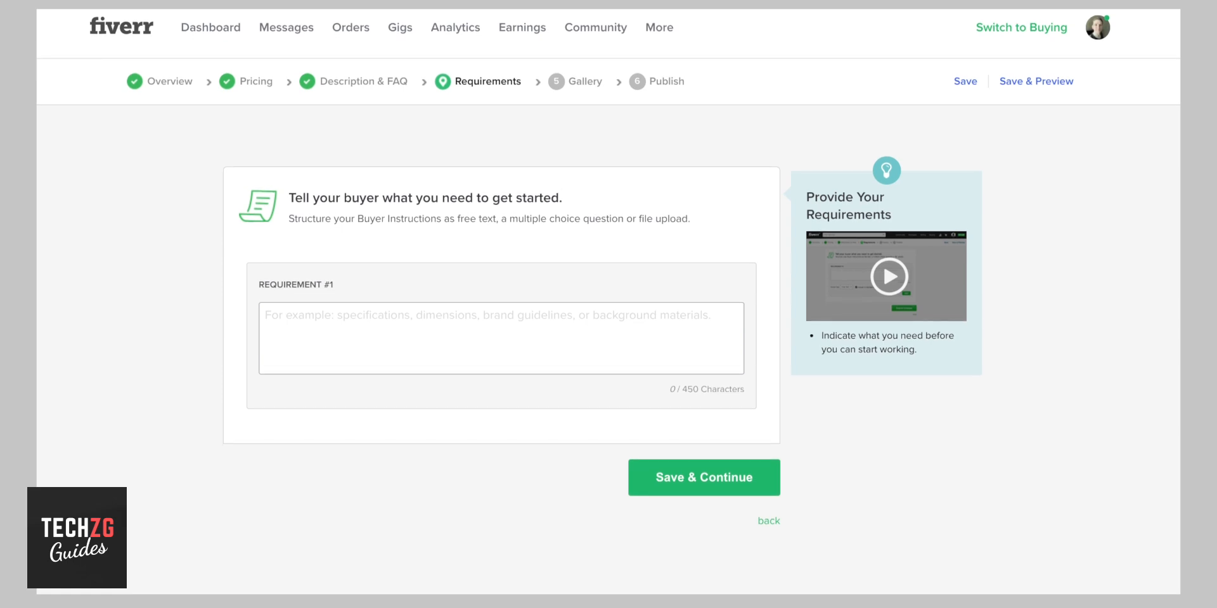
pyautogui.click(375, 339)
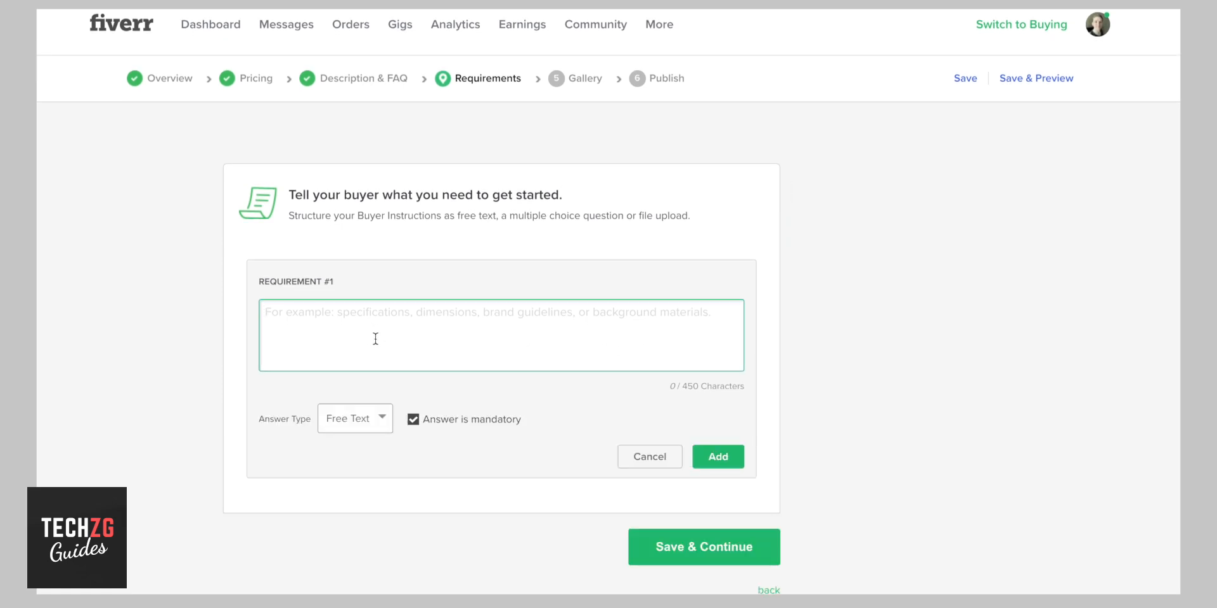
pyautogui.write('video')
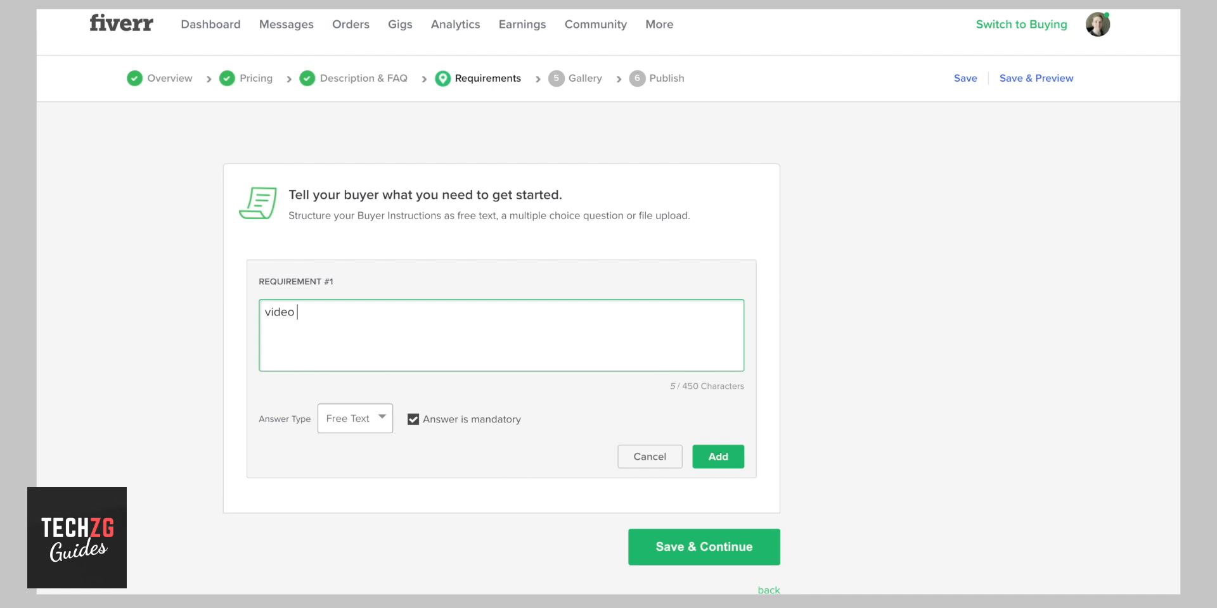
pyautogui.write(' footage, instructions')
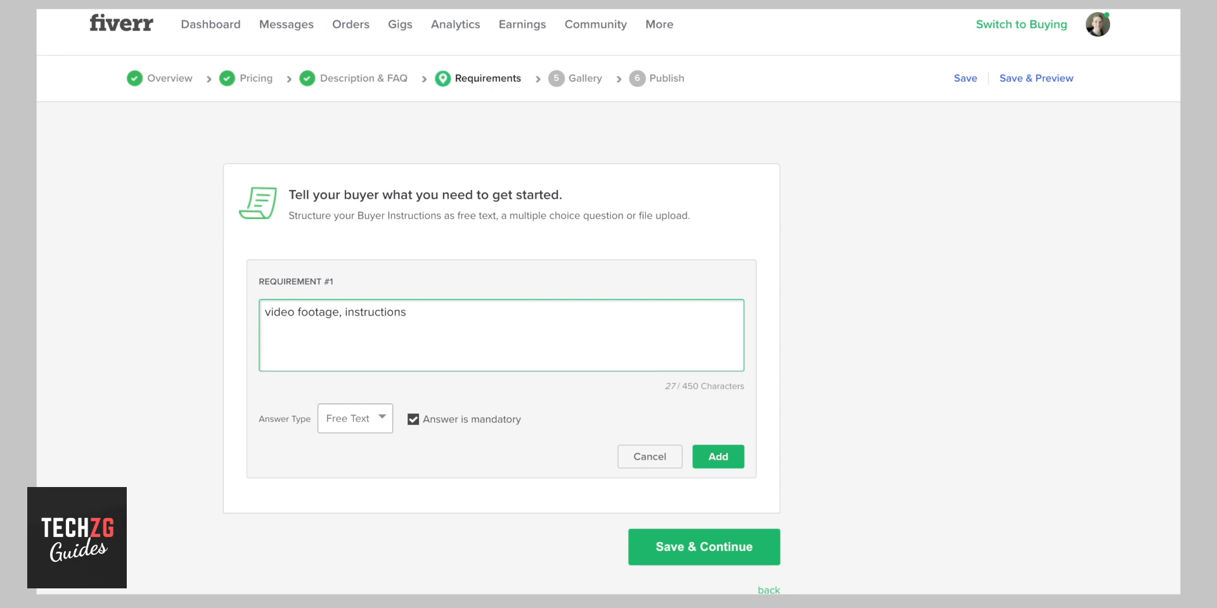
pyautogui.write('money.')
pyautogui.click(728, 466)
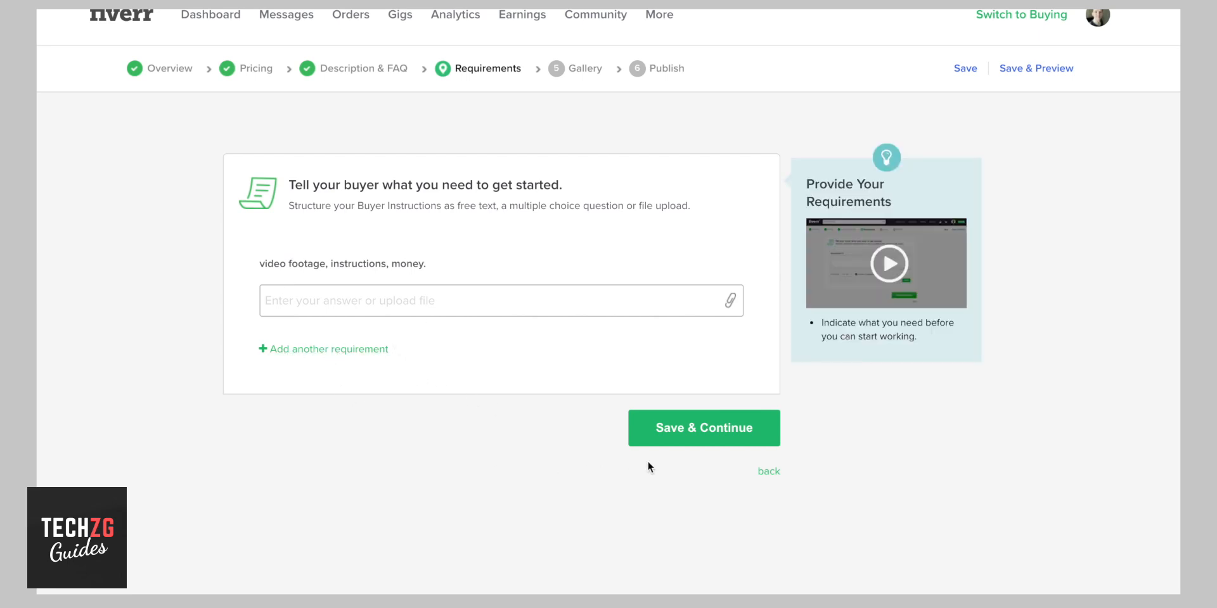
pyautogui.click(692, 429)
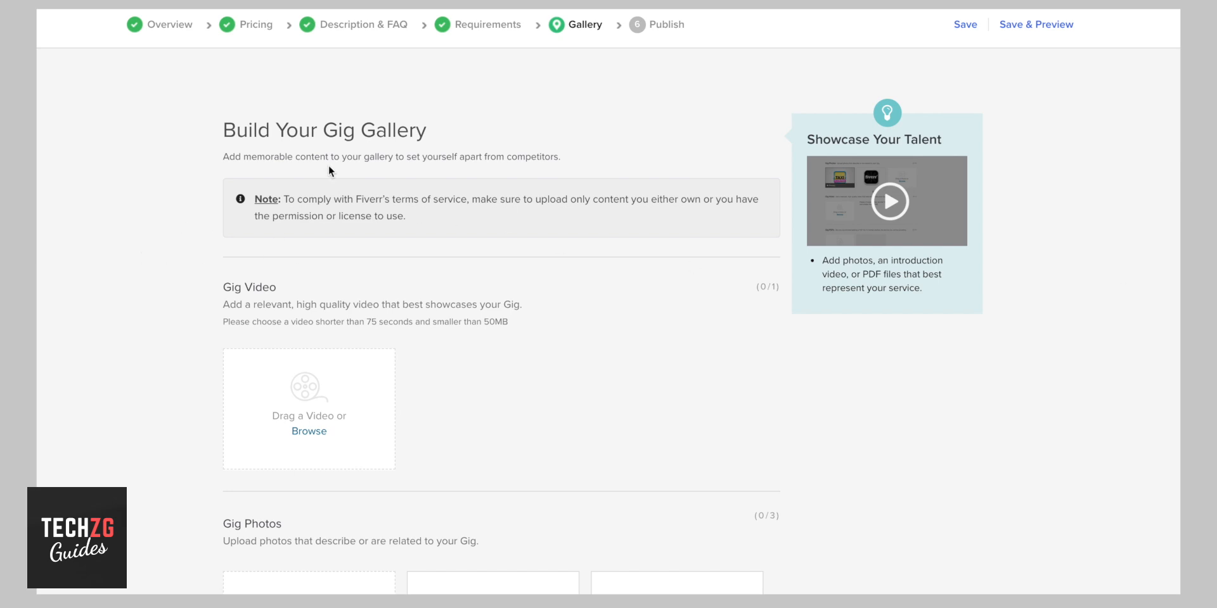
# Step: Upload test.mp4 from the Desktop as the gig video
pyautogui.scroll(-1, 199, 259)
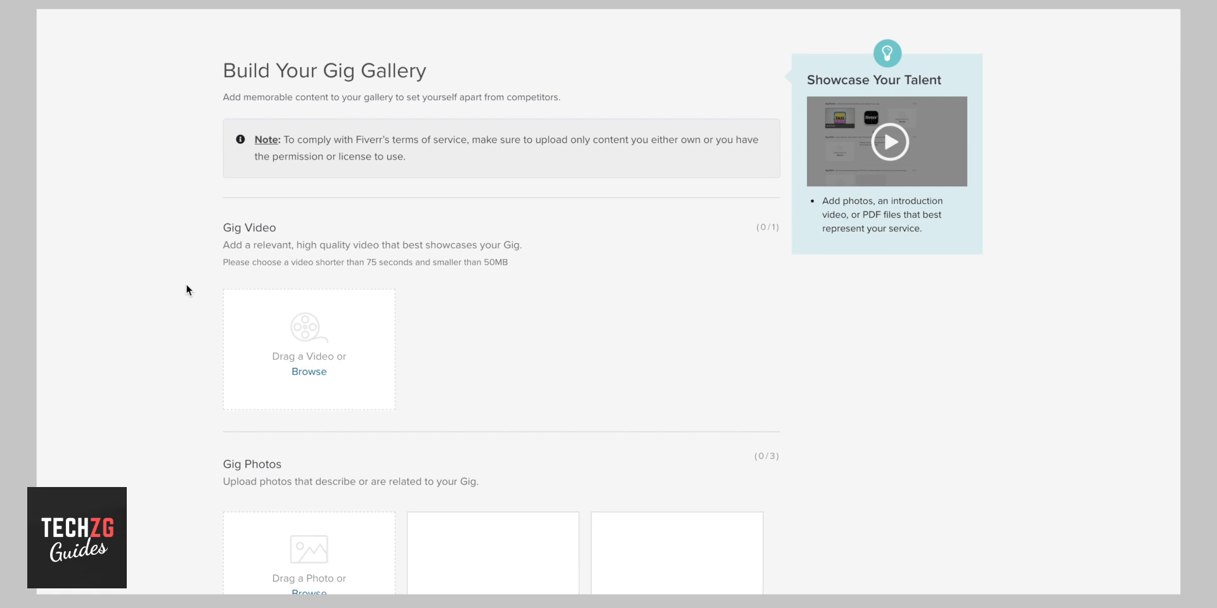
pyautogui.scroll(-2, 189, 275)
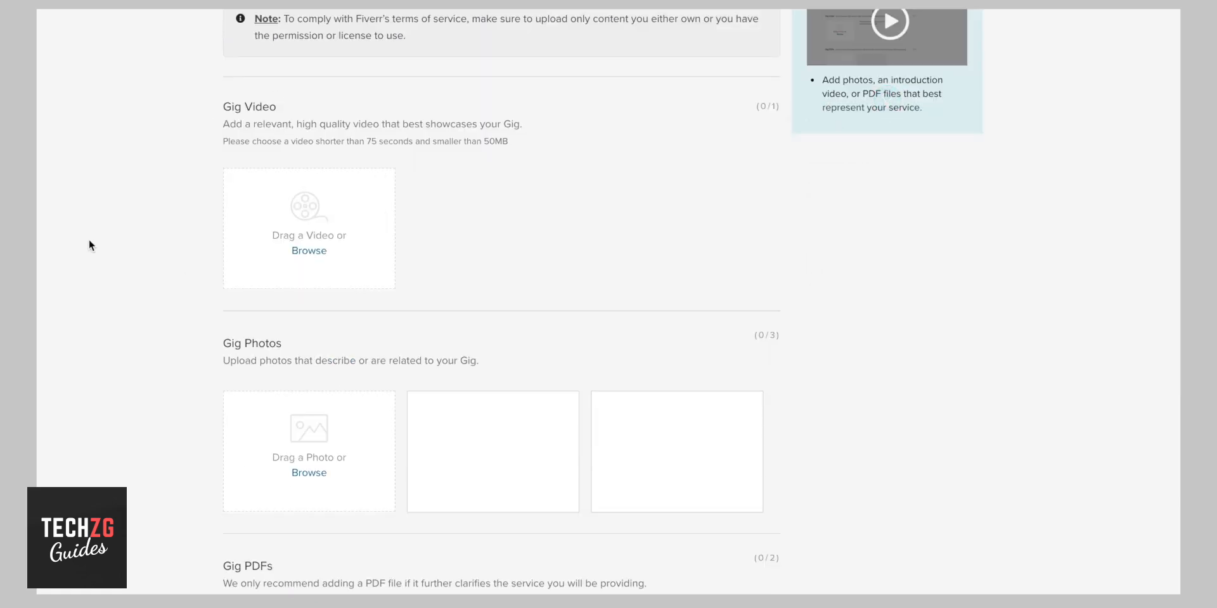
pyautogui.scroll(-1, 326, 136)
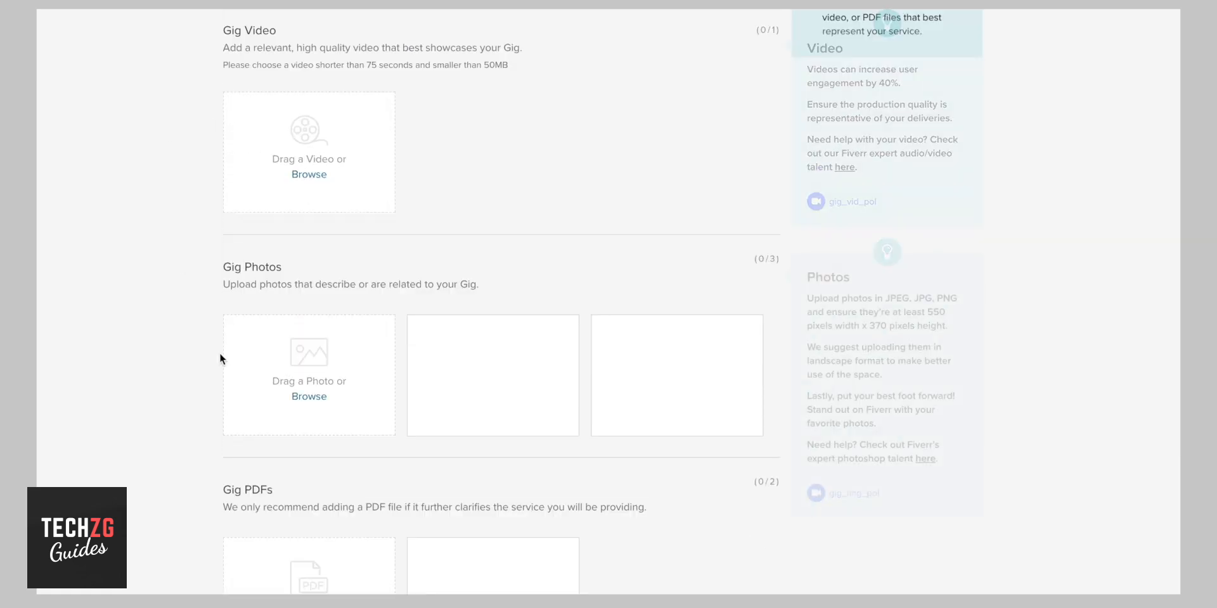
pyautogui.scroll(-4, 247, 366)
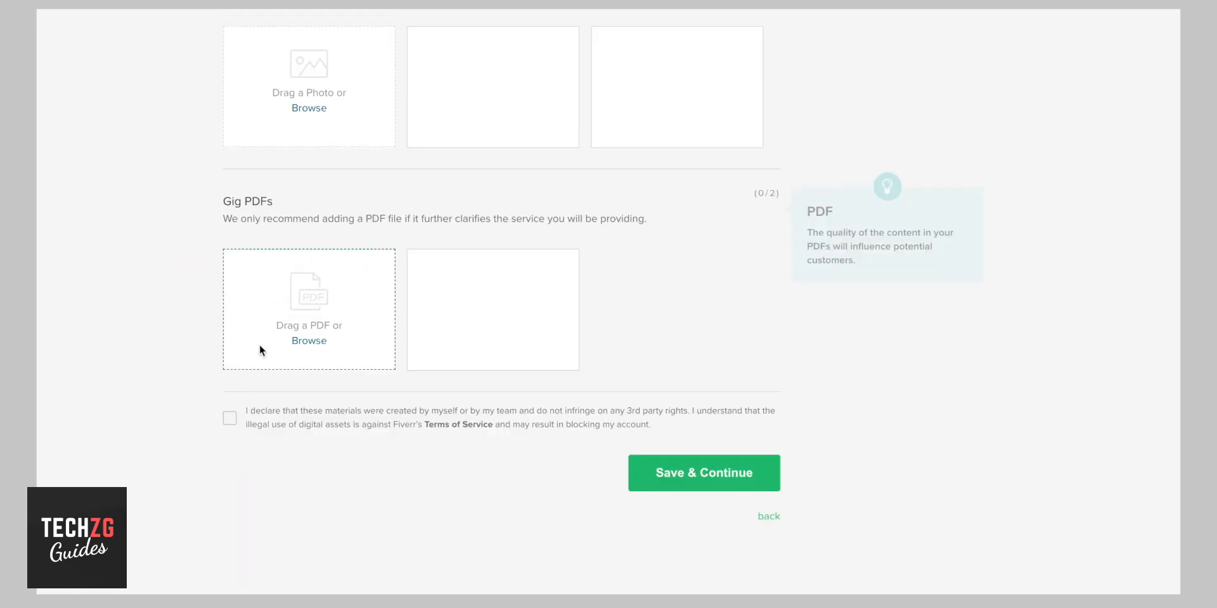
pyautogui.scroll(6, 304, 353)
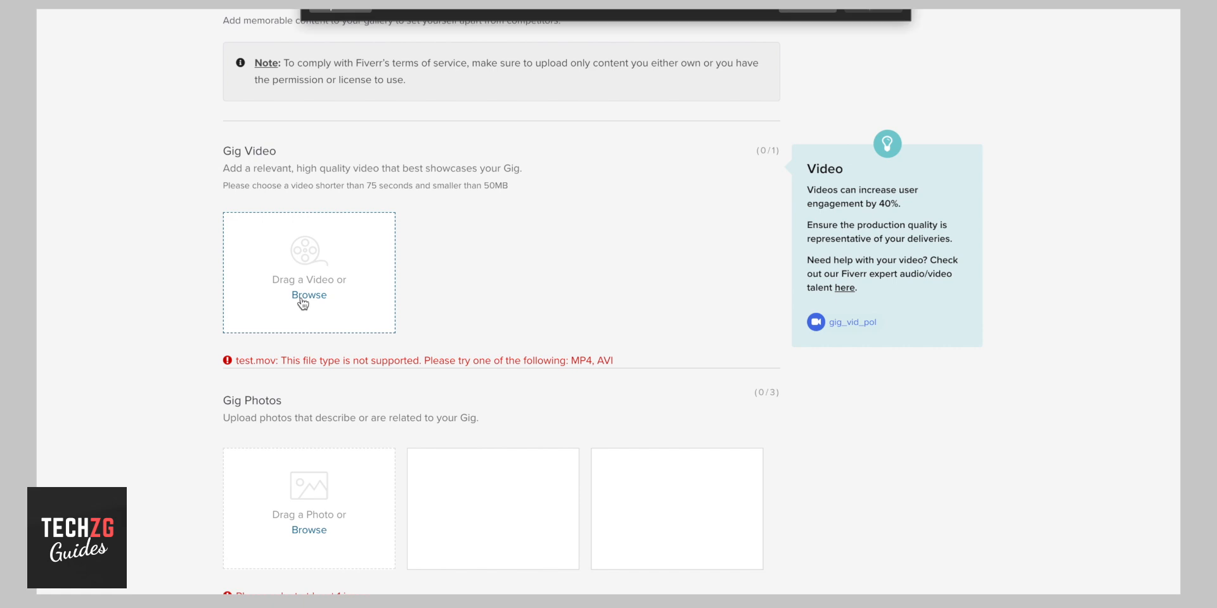
pyautogui.click(309, 295)
pyautogui.click(488, 51)
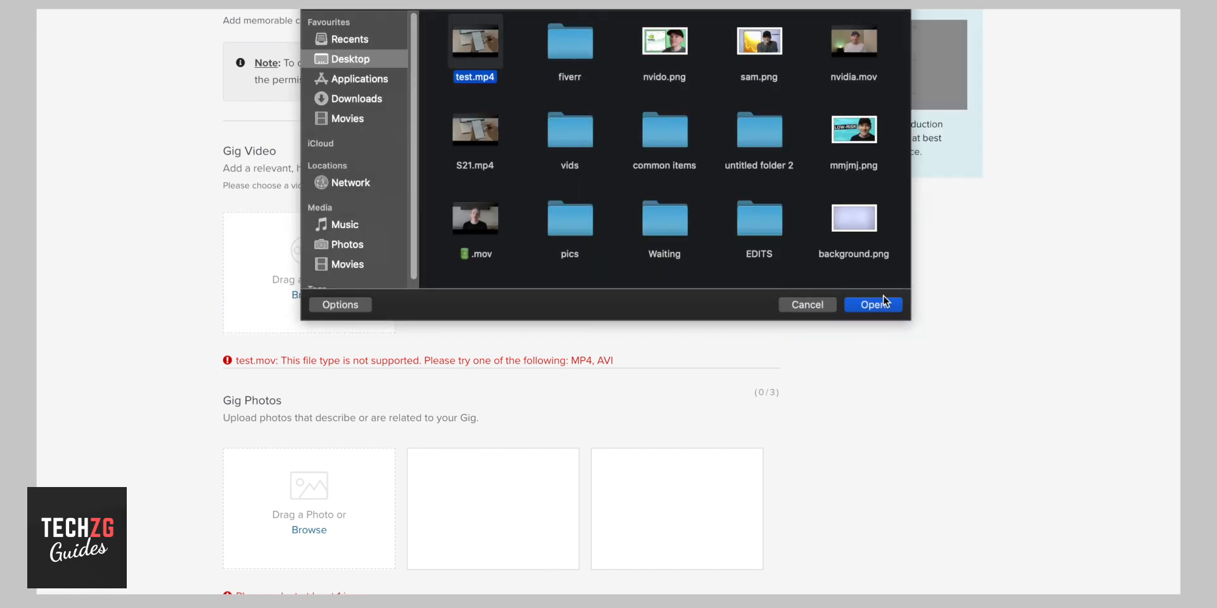
pyautogui.click(890, 307)
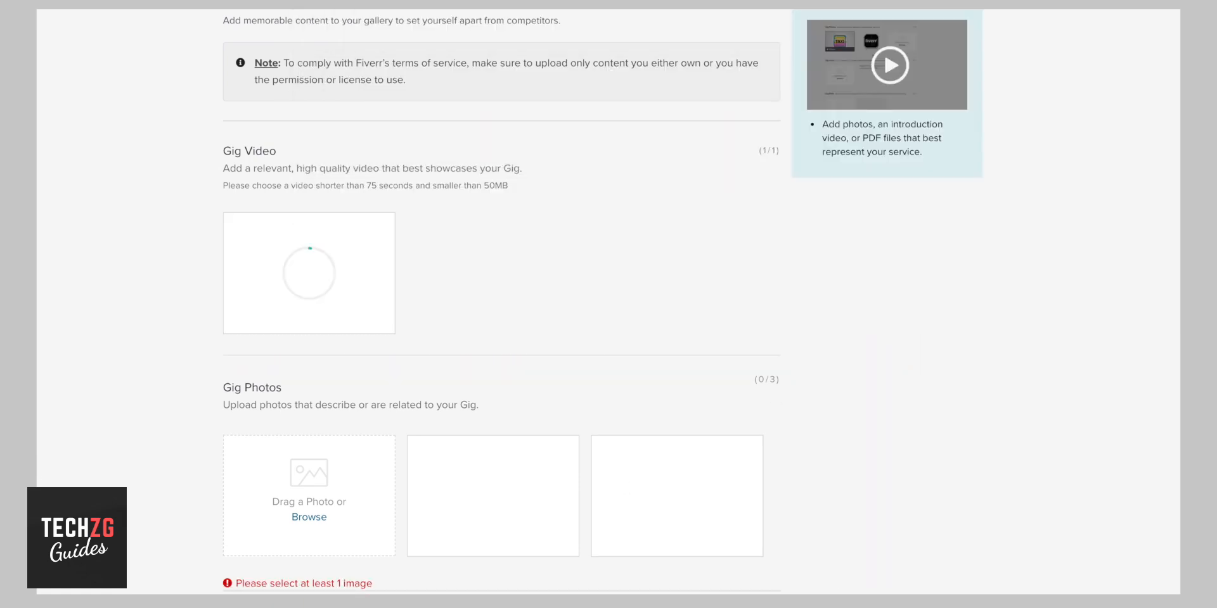
pyautogui.moveTo(408, 222); pyautogui.dragTo(693, 224)
pyautogui.click(693, 225)
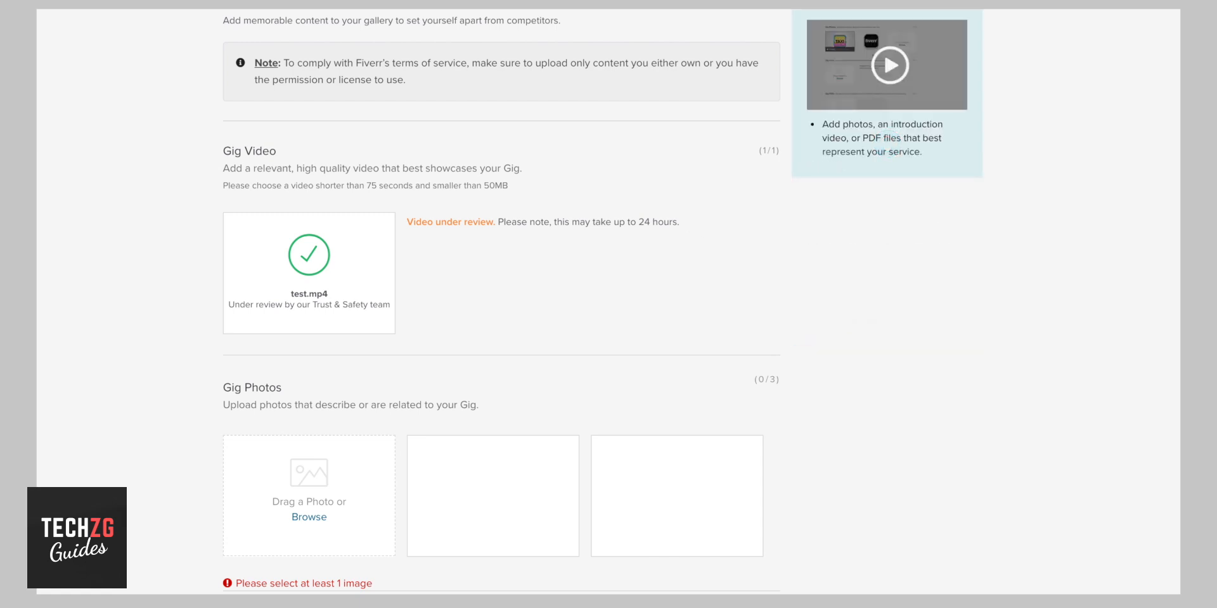
# Step: Upload sam.png from the Desktop as the gig photo and save the gallery to continue to publishing
pyautogui.scroll(-7, 925, 442)
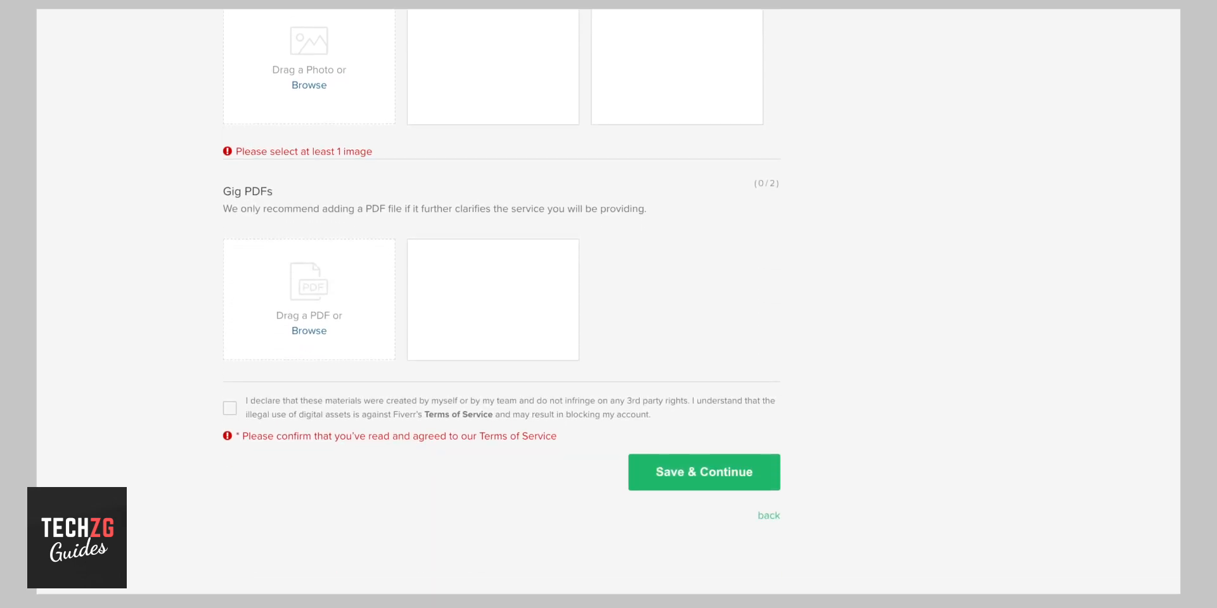
pyautogui.click(736, 444)
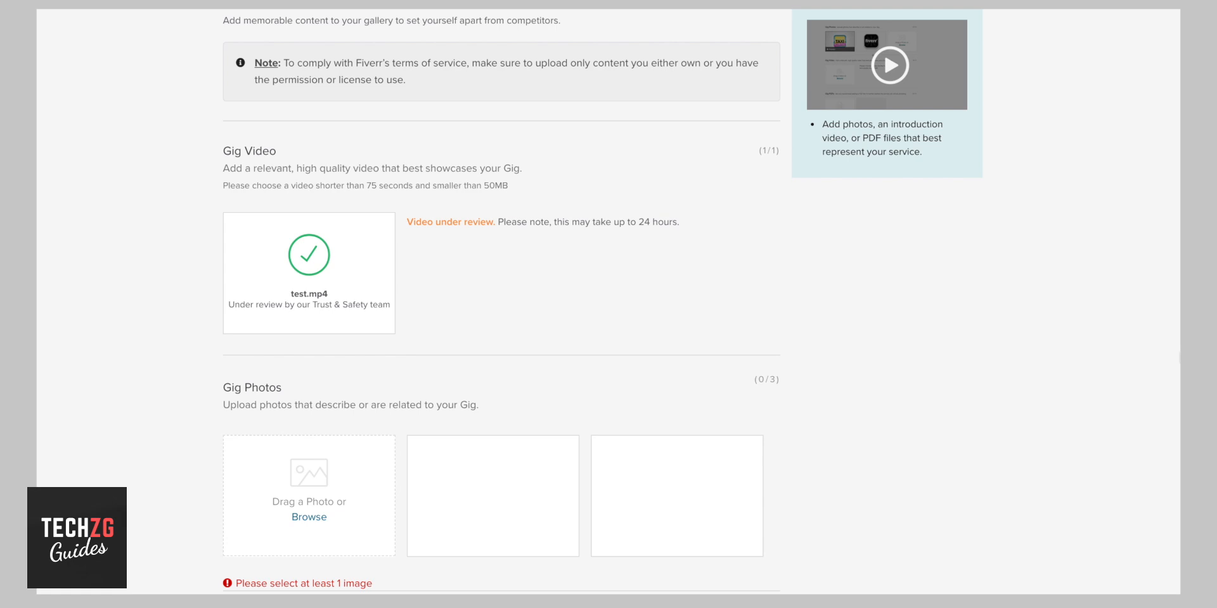
pyautogui.scroll(-3, 227, 311)
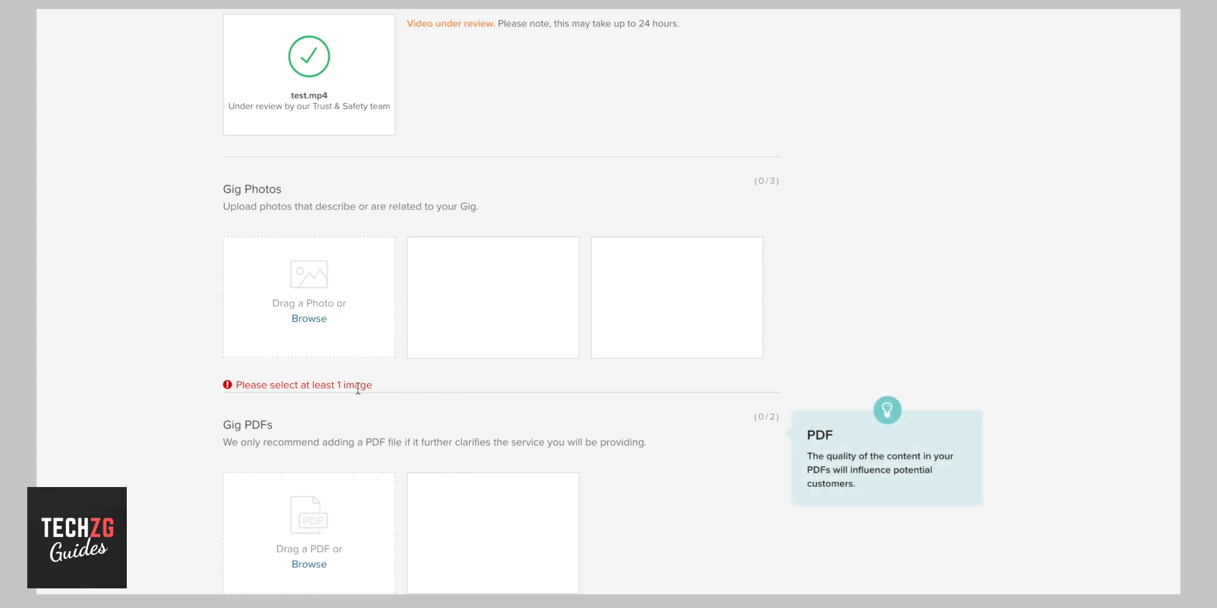
pyautogui.click(311, 319)
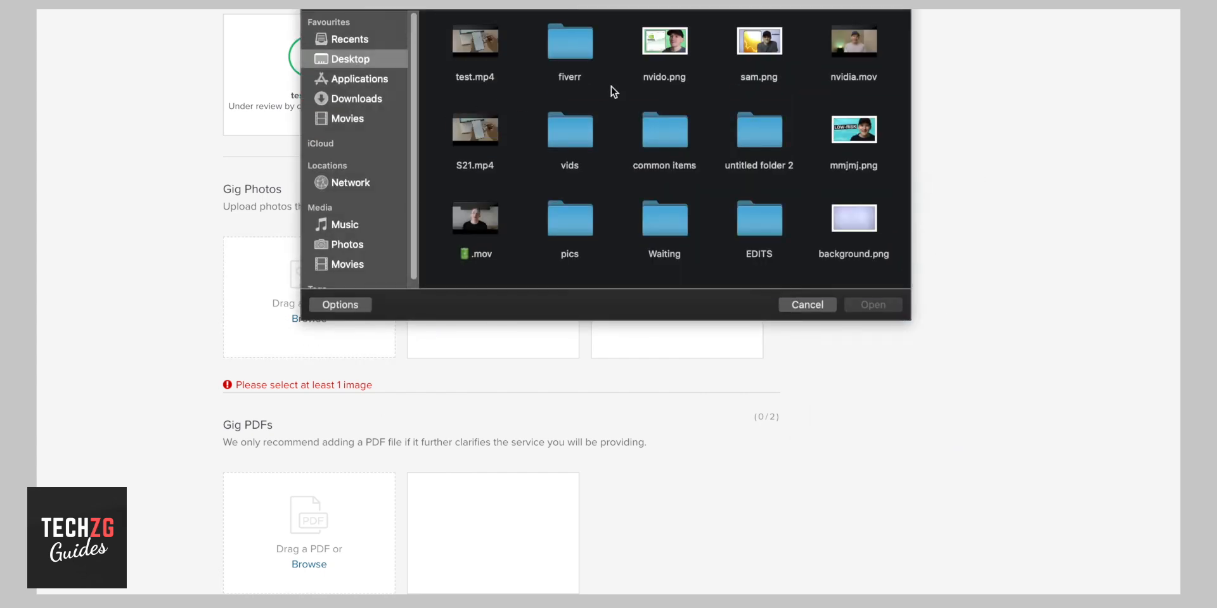
pyautogui.click(748, 59)
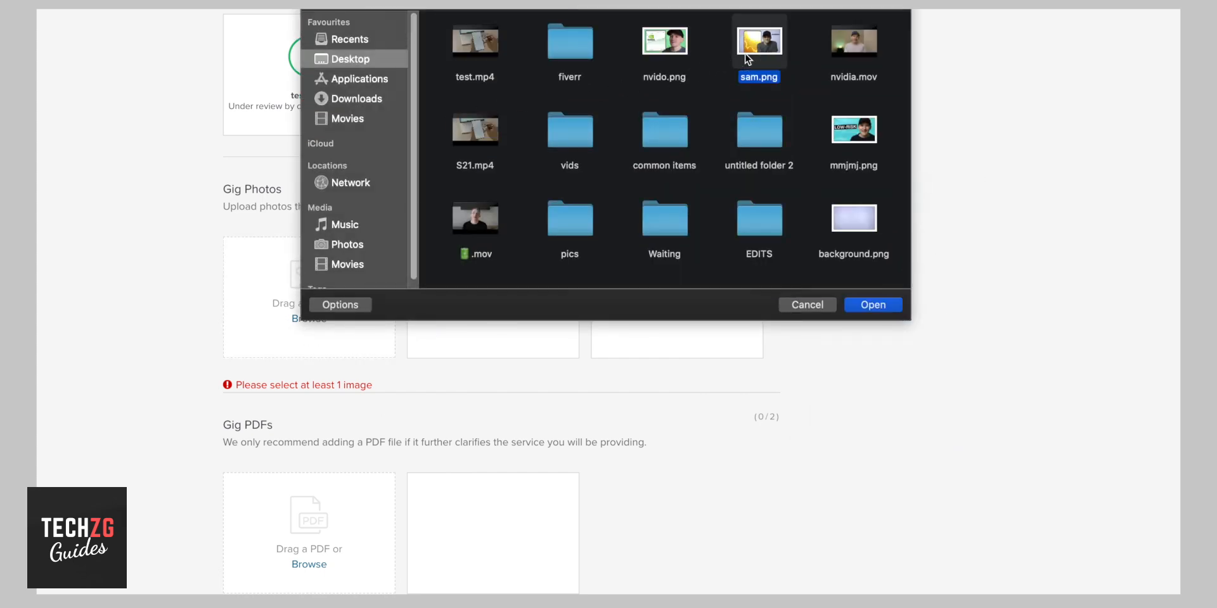
pyautogui.click(891, 308)
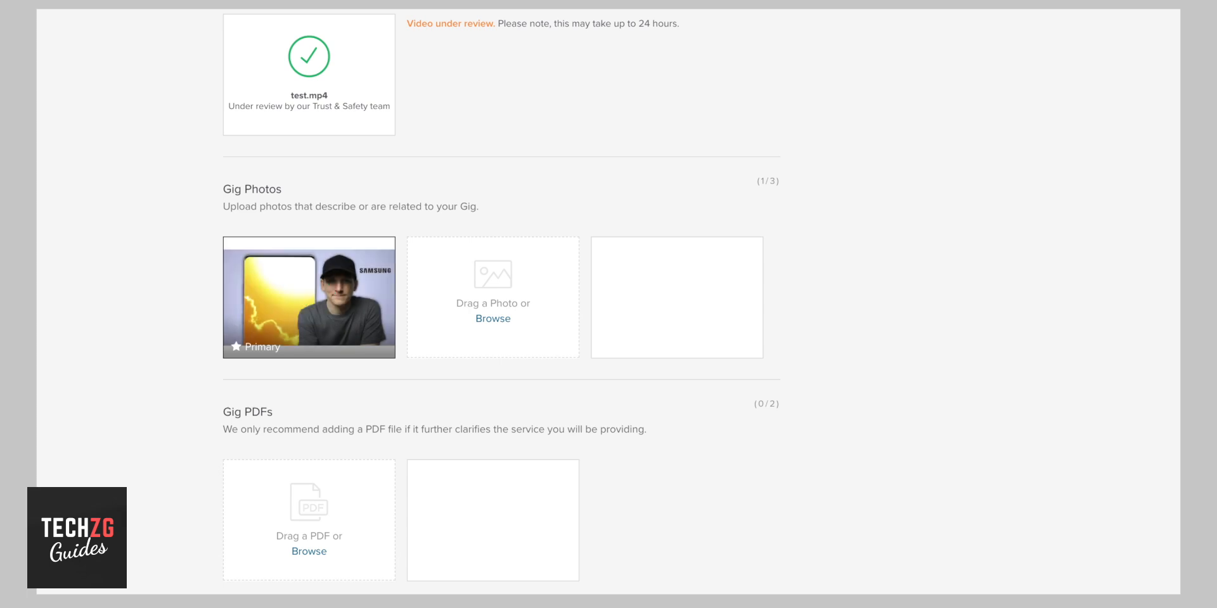
pyautogui.scroll(-5, 859, 518)
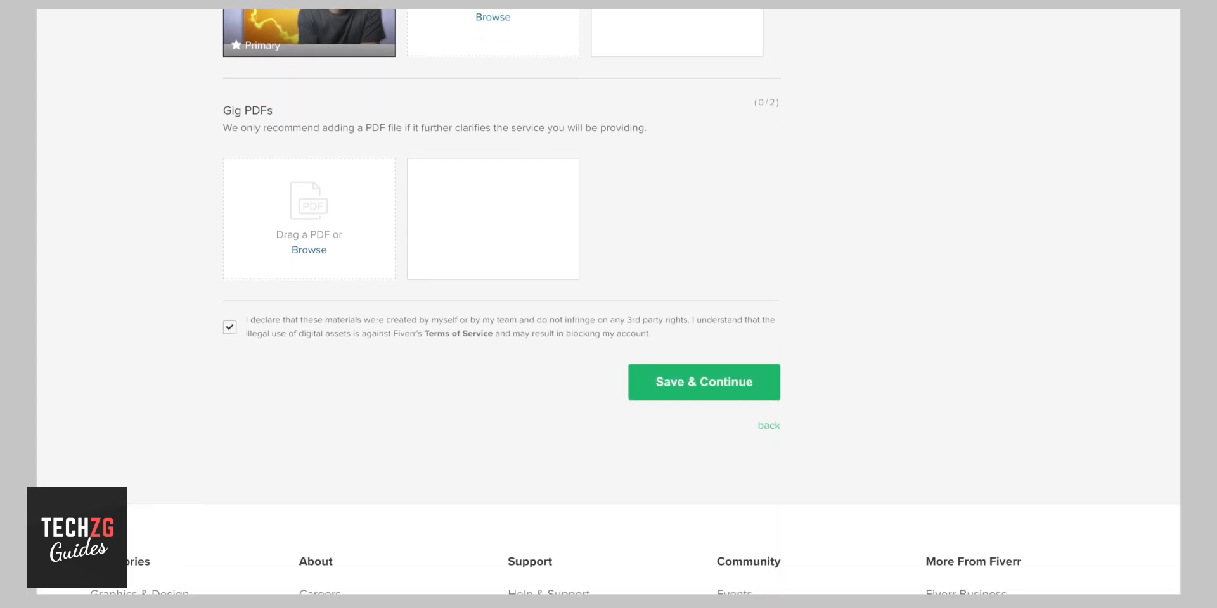
pyautogui.click(700, 383)
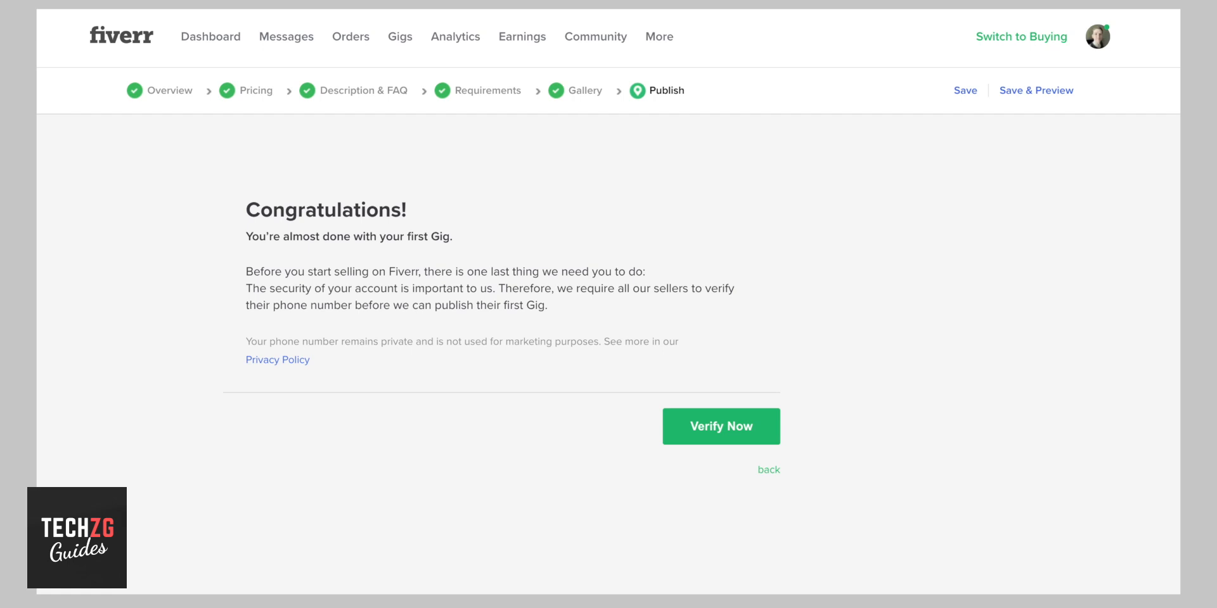
# Step: Read the phone verification requirement, then save the gig and open its preview
pyautogui.moveTo(248, 289); pyautogui.dragTo(570, 300)
pyautogui.click(565, 303)
pyautogui.click(721, 426)
pyautogui.click(1035, 92)
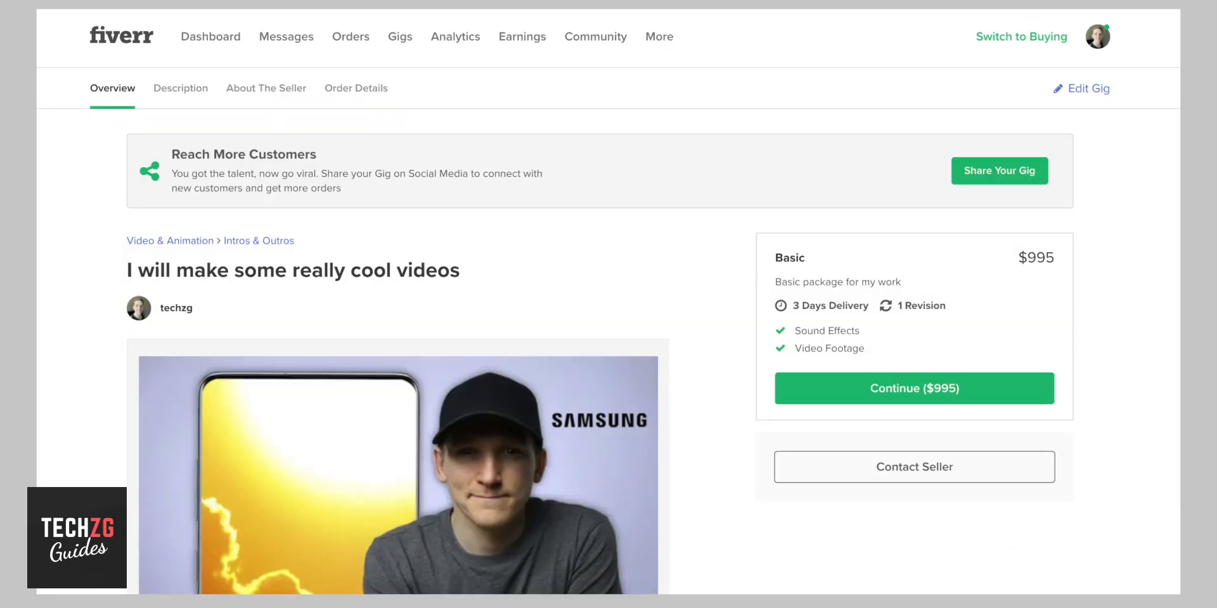
# Step: Read through the whole gig preview, from the title and photo down to the order details and related tags
pyautogui.scroll(-10, 609, 316)
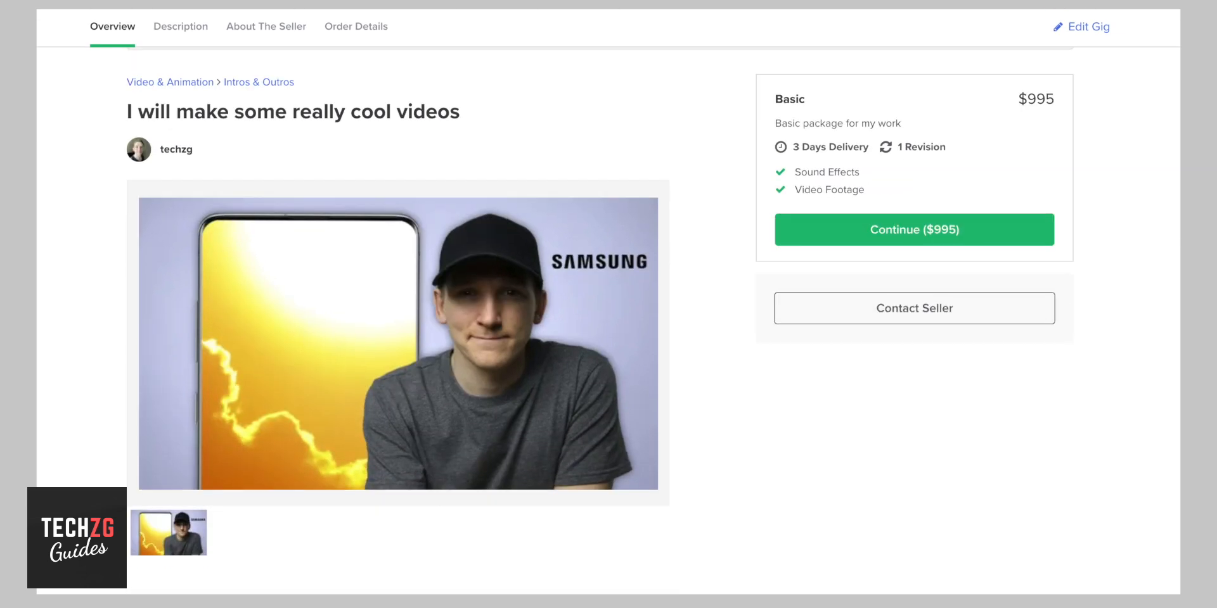
pyautogui.scroll(-7, 398, 304)
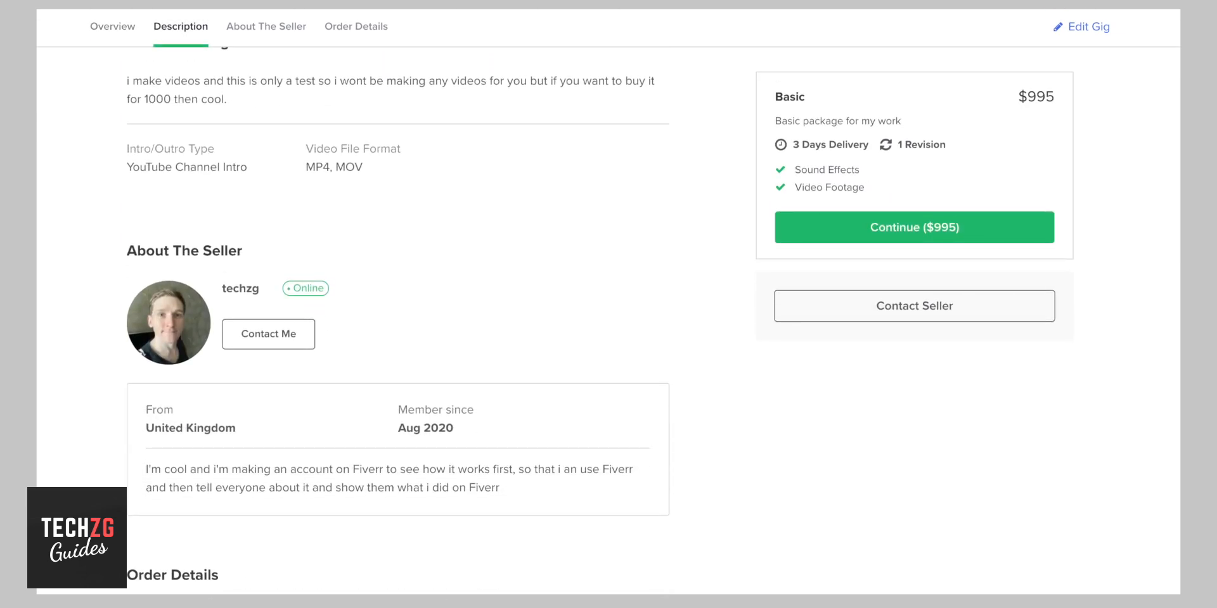
pyautogui.scroll(-5, 398, 316)
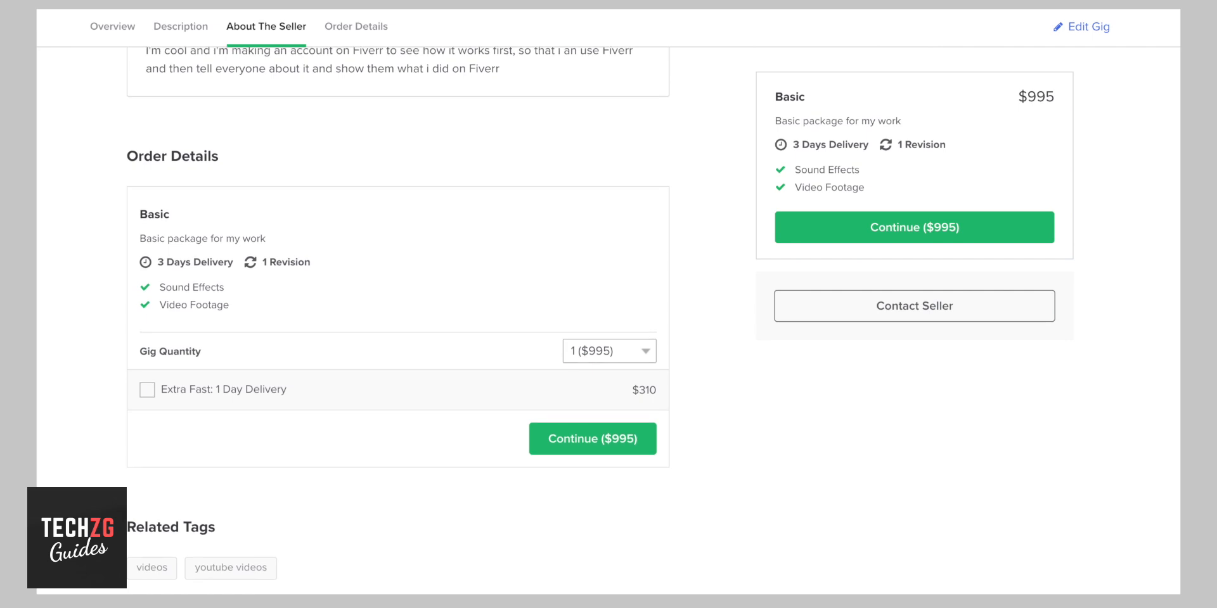
pyautogui.scroll(4, 398, 317)
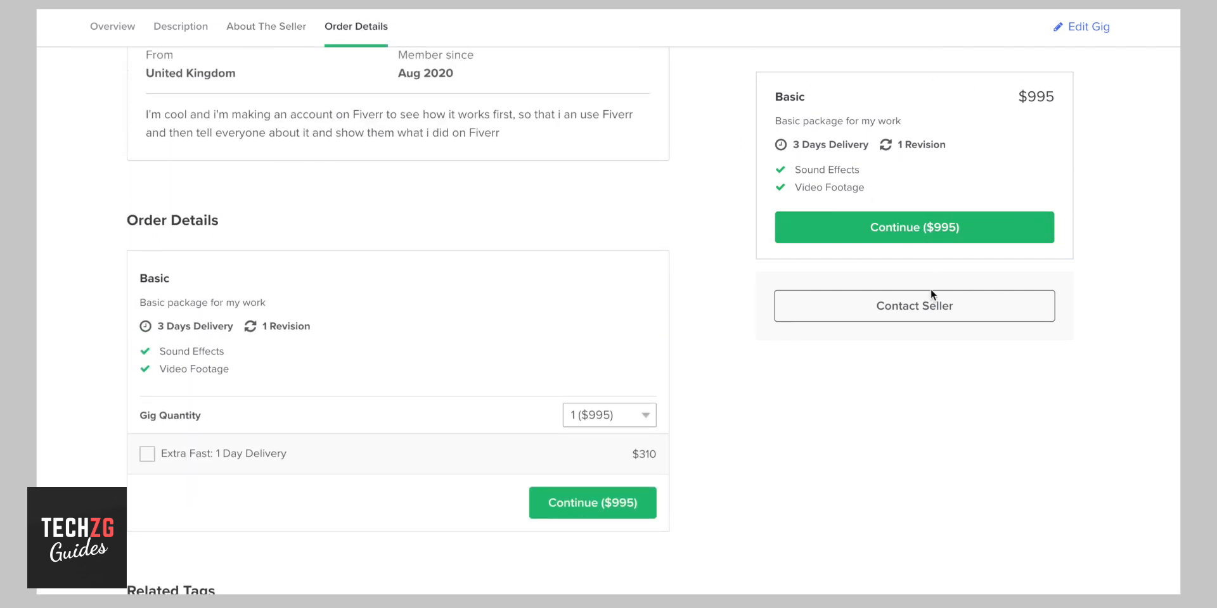
pyautogui.scroll(1, 398, 322)
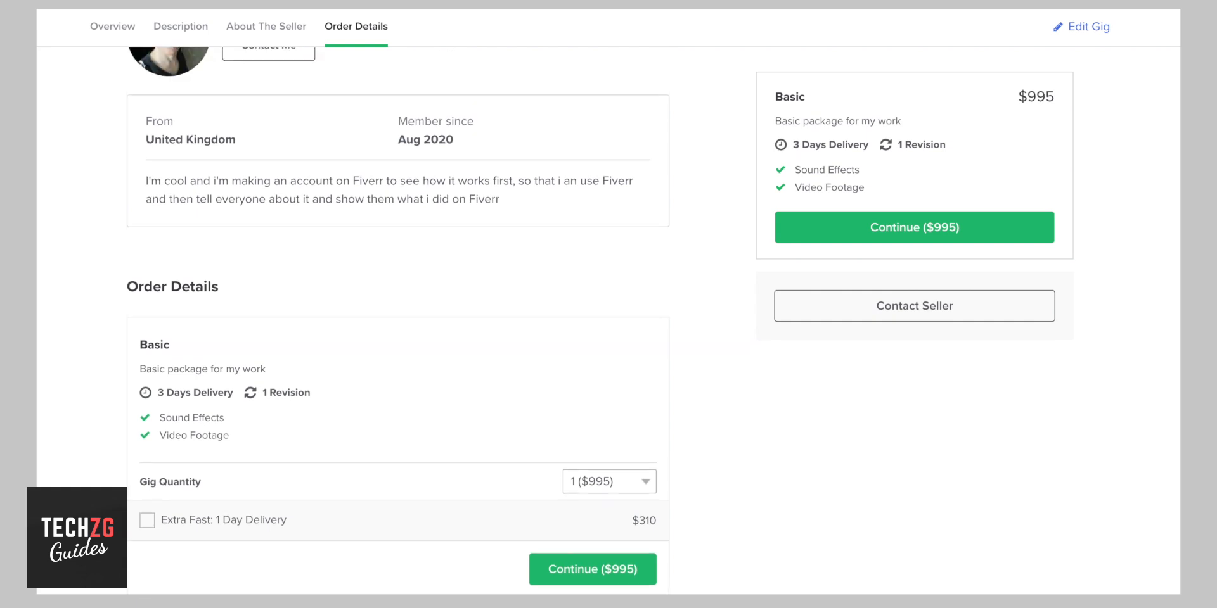
pyautogui.scroll(1, 398, 322)
pyautogui.scroll(4, 630, 412)
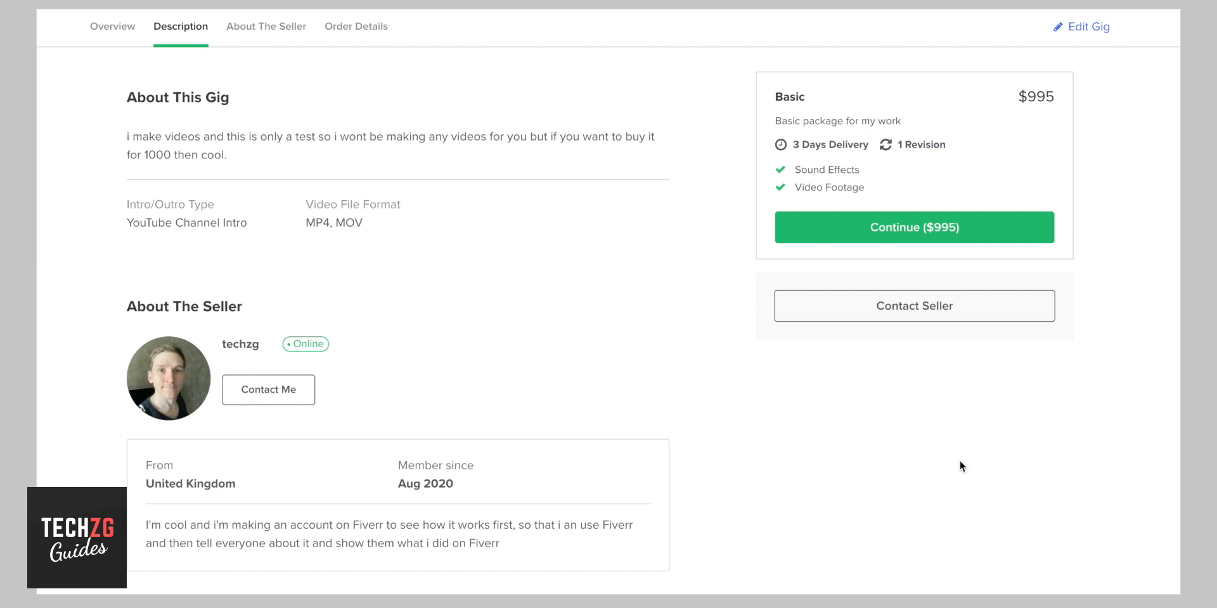
pyautogui.scroll(10, 608, 320)
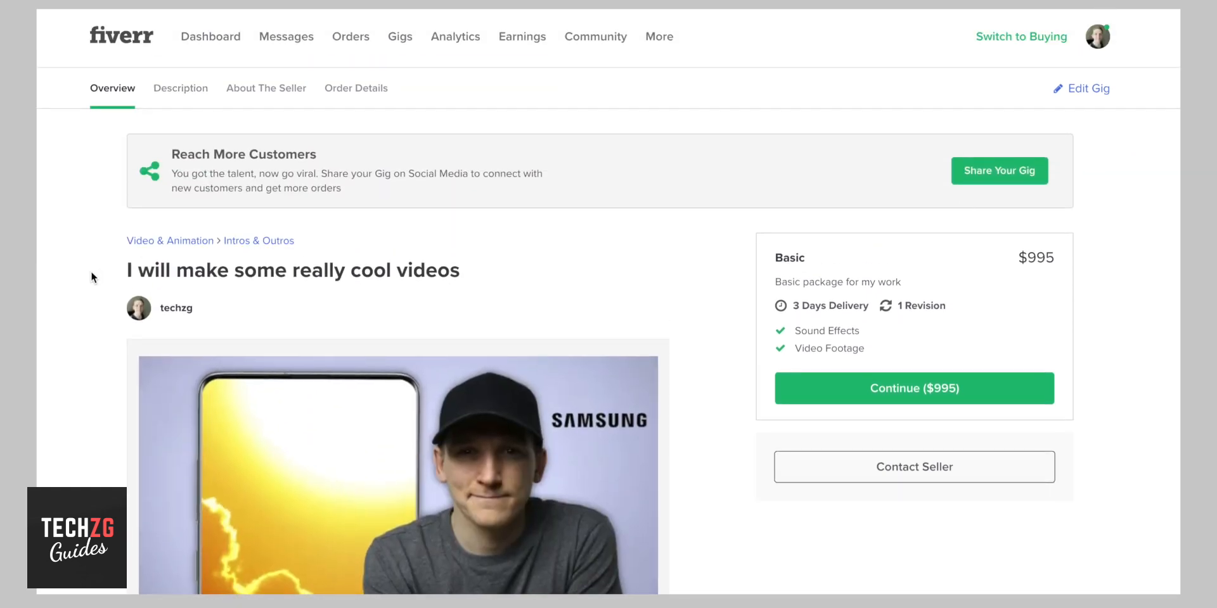
# Step: Check the gig title and visit the preview's Description, About The Seller and Order Details sections
pyautogui.moveTo(124, 269); pyautogui.dragTo(444, 272)
pyautogui.click(444, 272)
pyautogui.click(180, 89)
pyautogui.click(252, 27)
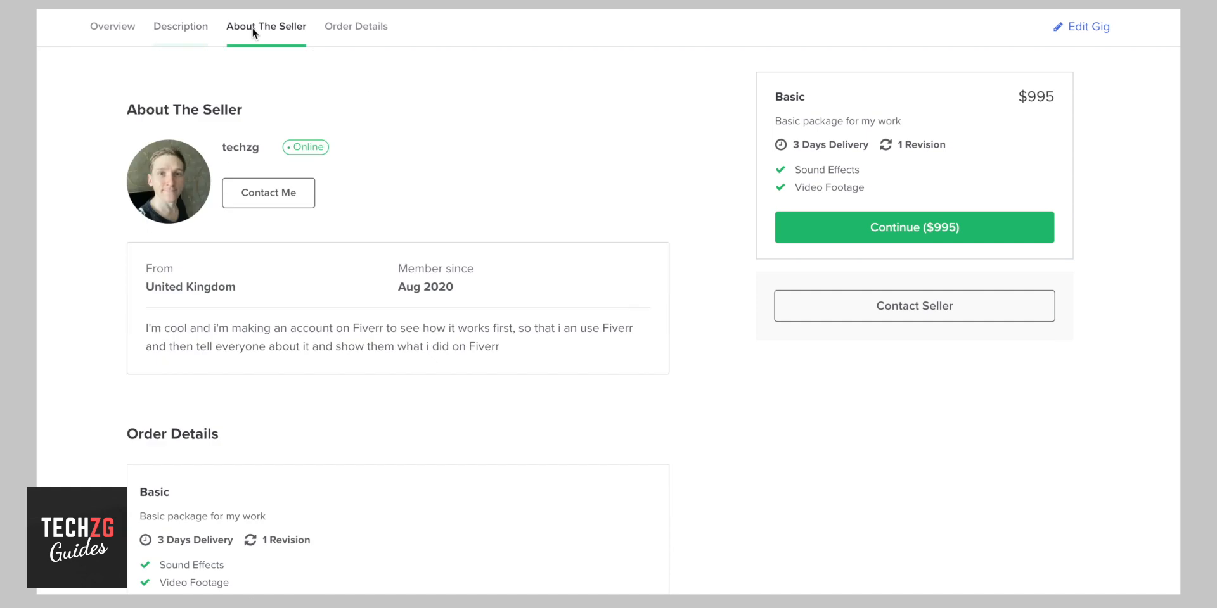
pyautogui.click(330, 29)
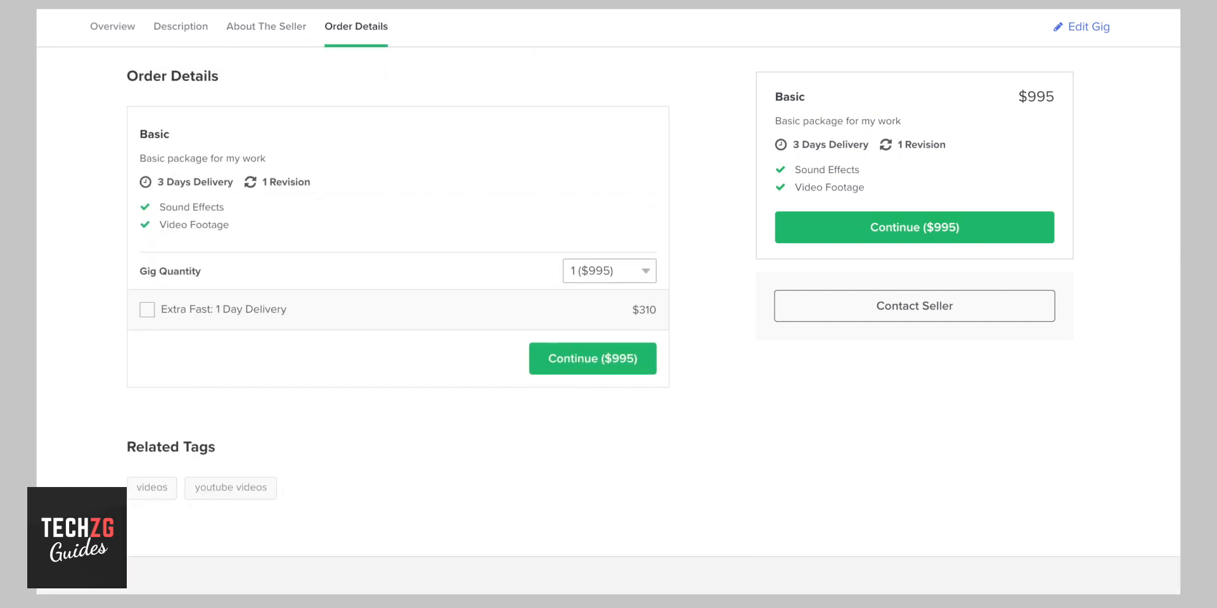
pyautogui.scroll(15, 608, 317)
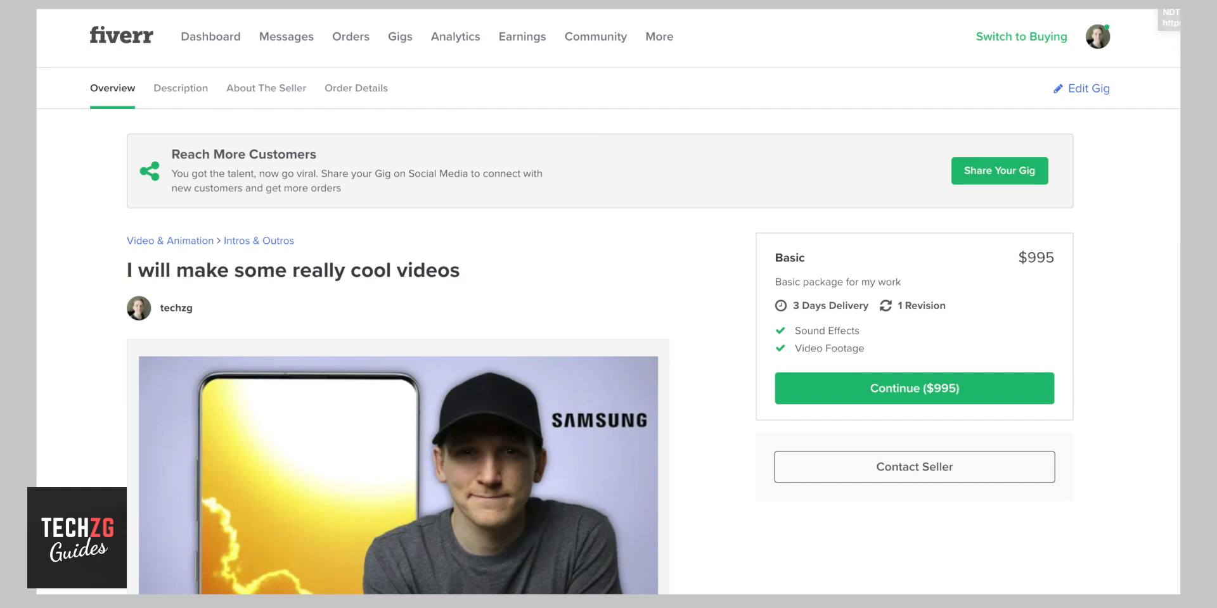
# Step: Reopen the gig for editing, review its title, category, metadata and search tags, and save it with a preview
pyautogui.click(1086, 91)
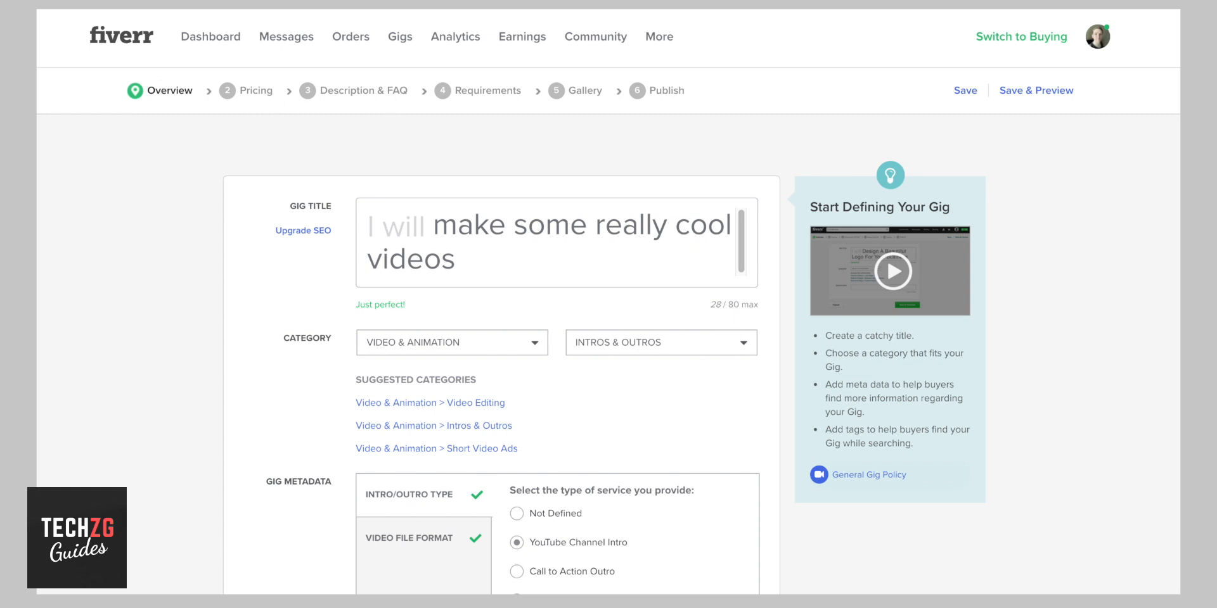
pyautogui.scroll(-7, 608, 304)
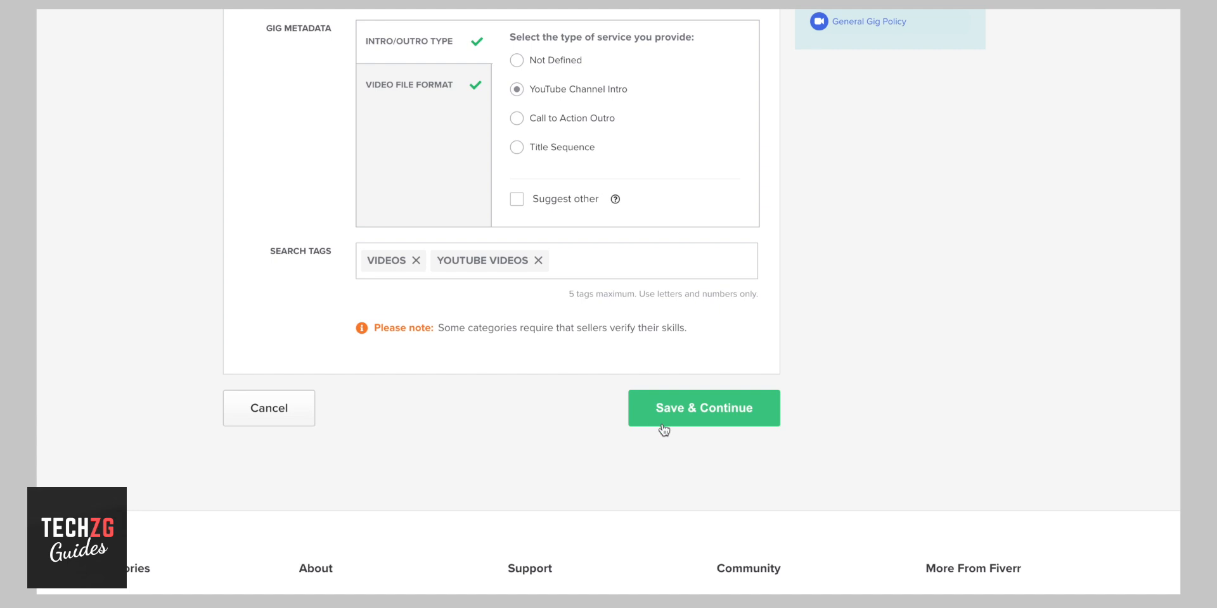
pyautogui.scroll(7, 608, 304)
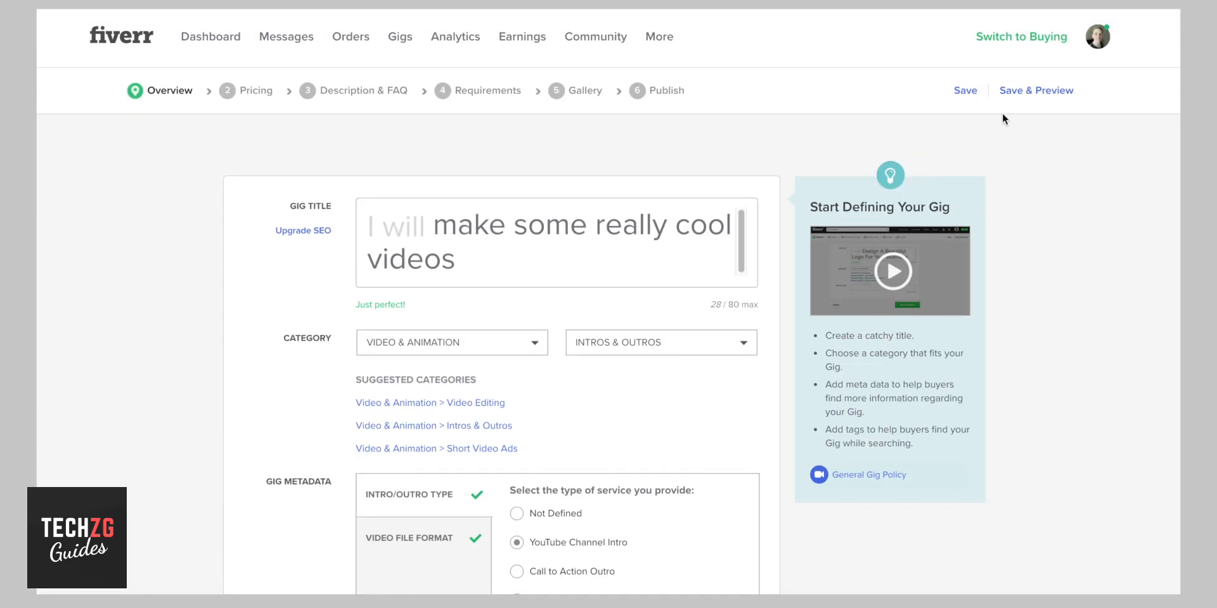
pyautogui.click(1028, 92)
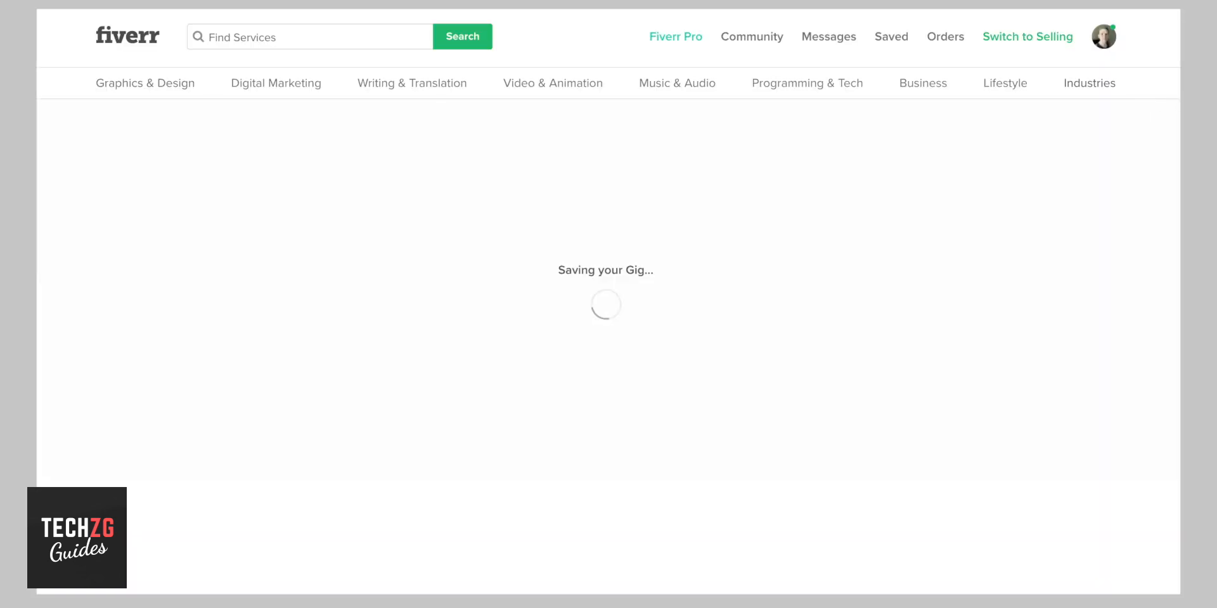